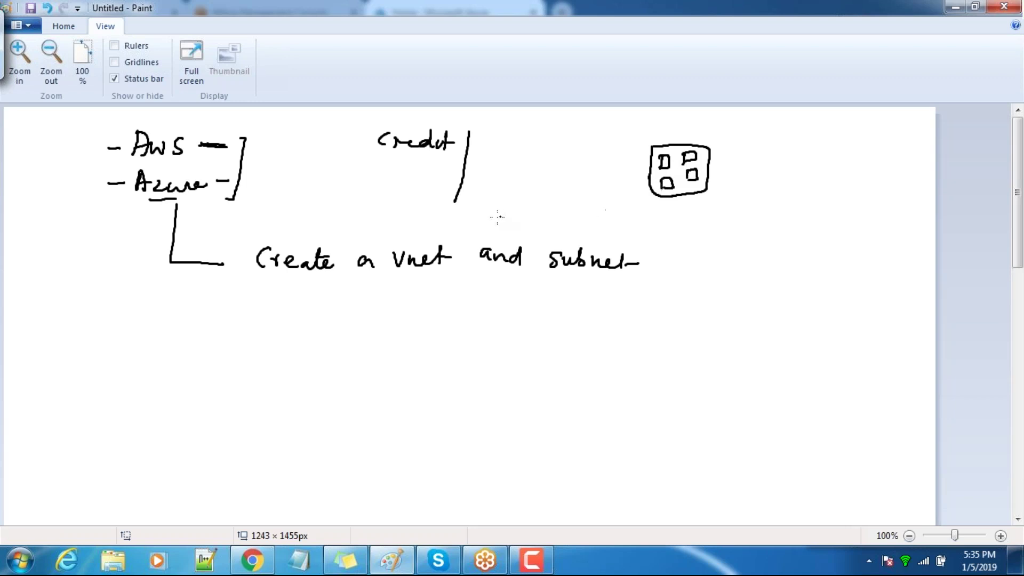
Step: Sketch two separate small boxes joined by a long arc, then underline the grouped boxes and draw links between them
mouse_move(516, 131)
left_mouse_down()
mouse_move(517, 154)
mouse_move(534, 133)
mouse_move(517, 155)
left_mouse_up()
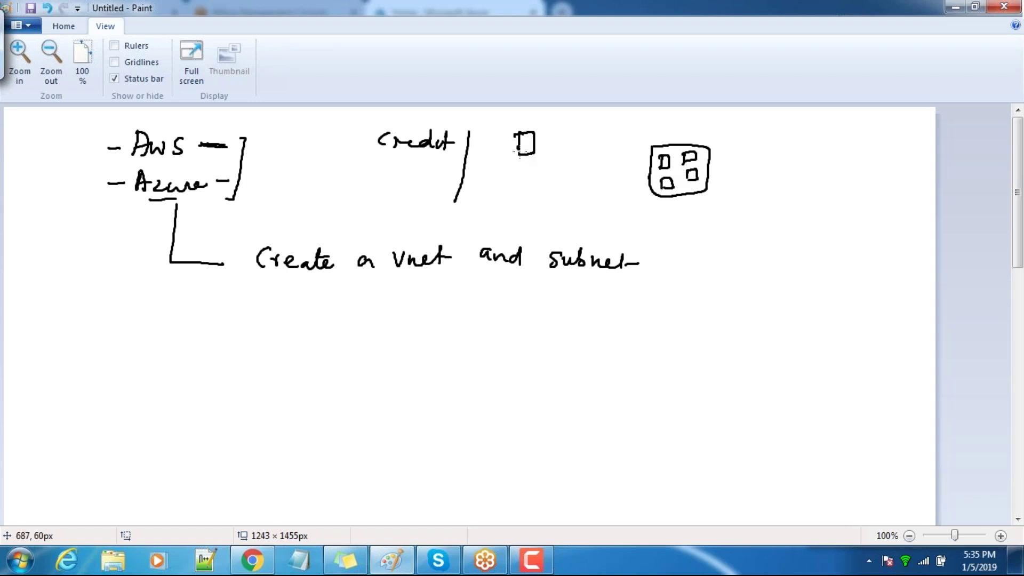
left_click_drag(838, 134, 839, 154)
mouse_move(839, 132)
left_mouse_down()
mouse_move(850, 130)
mouse_move(841, 152)
left_mouse_up()
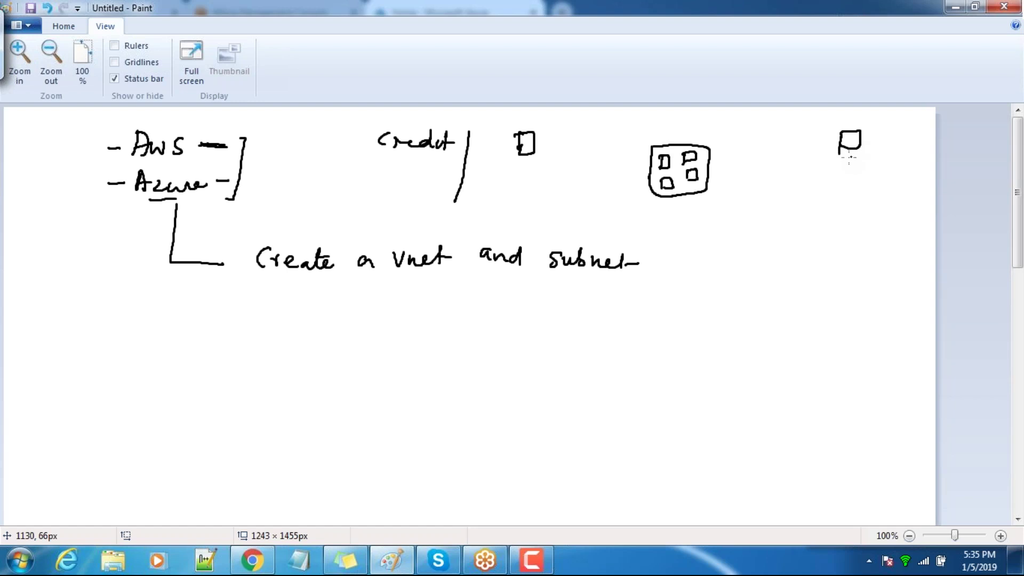
mouse_move(534, 140)
left_mouse_down()
mouse_move(632, 120)
mouse_move(833, 145)
left_mouse_up()
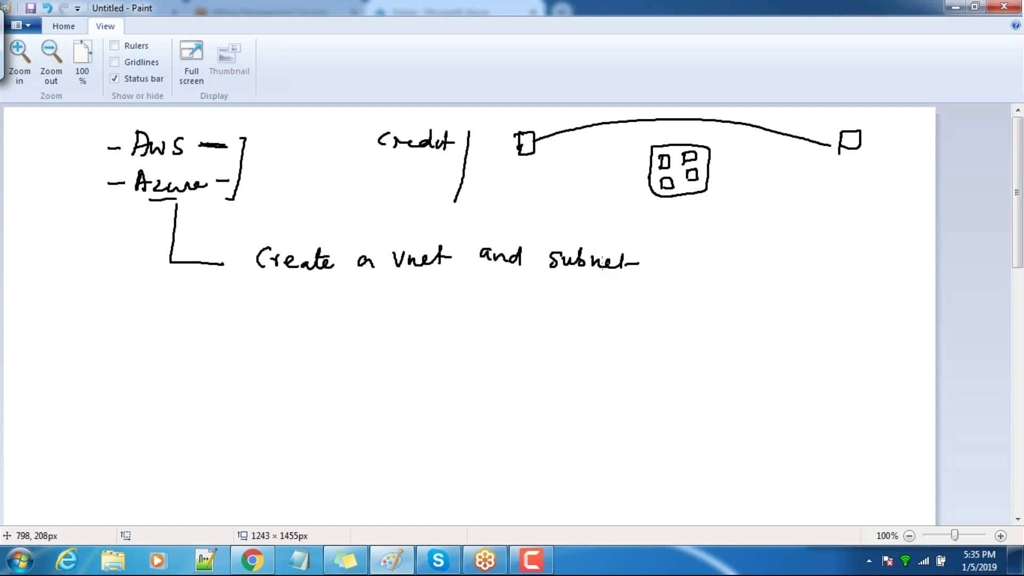
left_click_drag(654, 198, 704, 194)
mouse_move(664, 160)
left_mouse_down()
mouse_move(669, 182)
mouse_move(671, 161)
left_mouse_up()
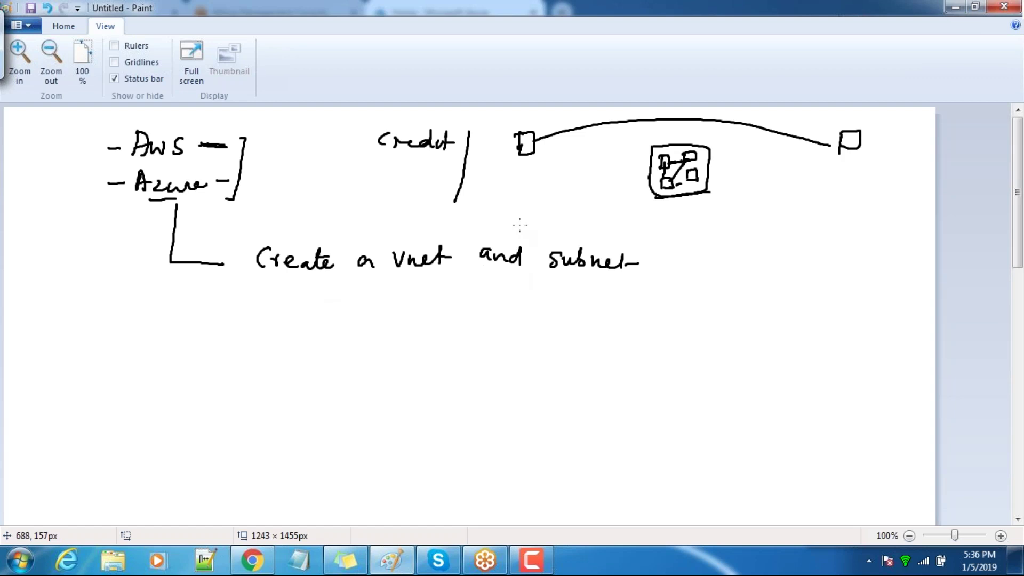
Step: Switch to the Azure portal in Chrome and find the Virtual network resource in the marketplace
left_click(263, 570)
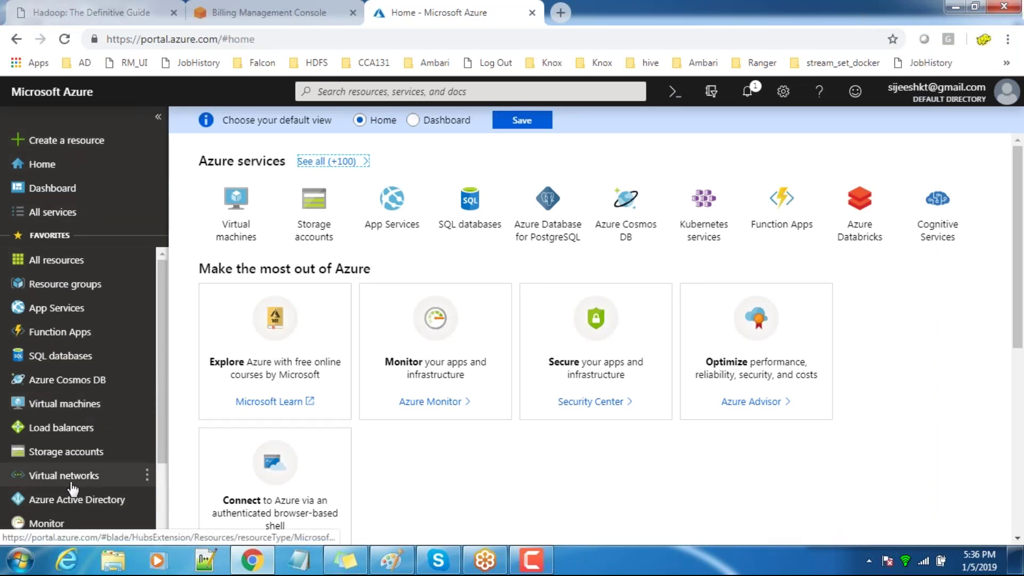
left_click(52, 141)
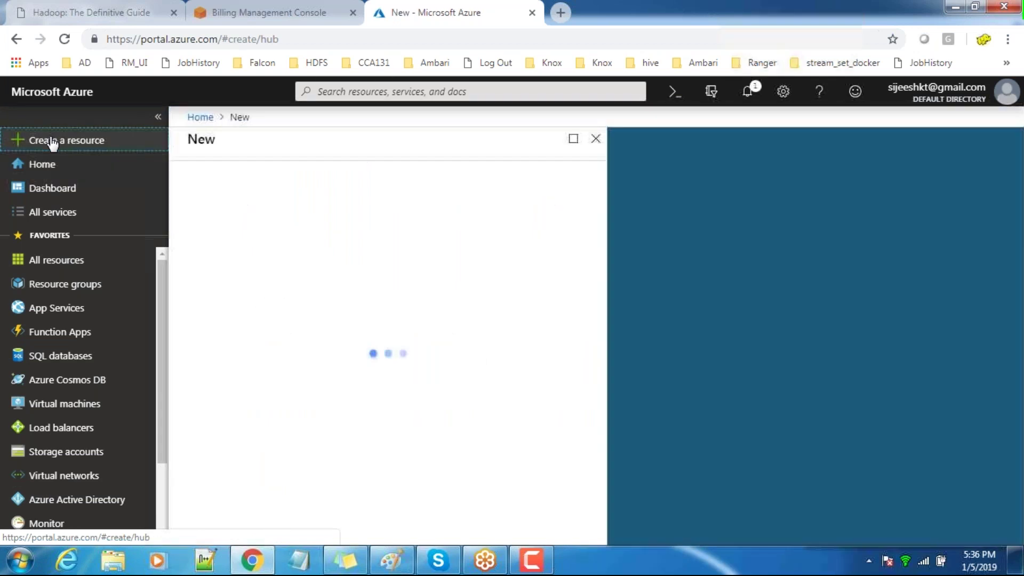
type("virtual")
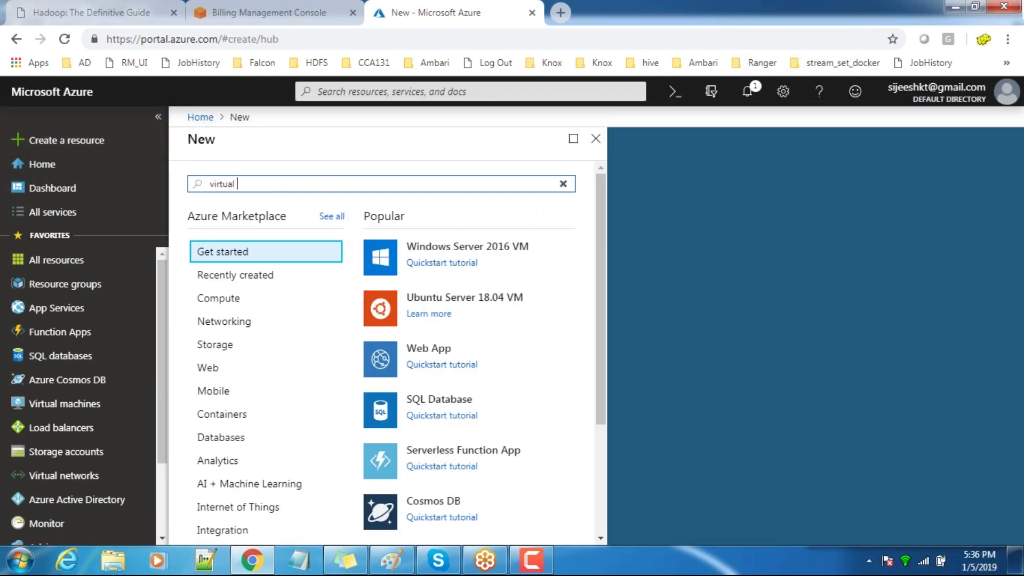
type(" n")
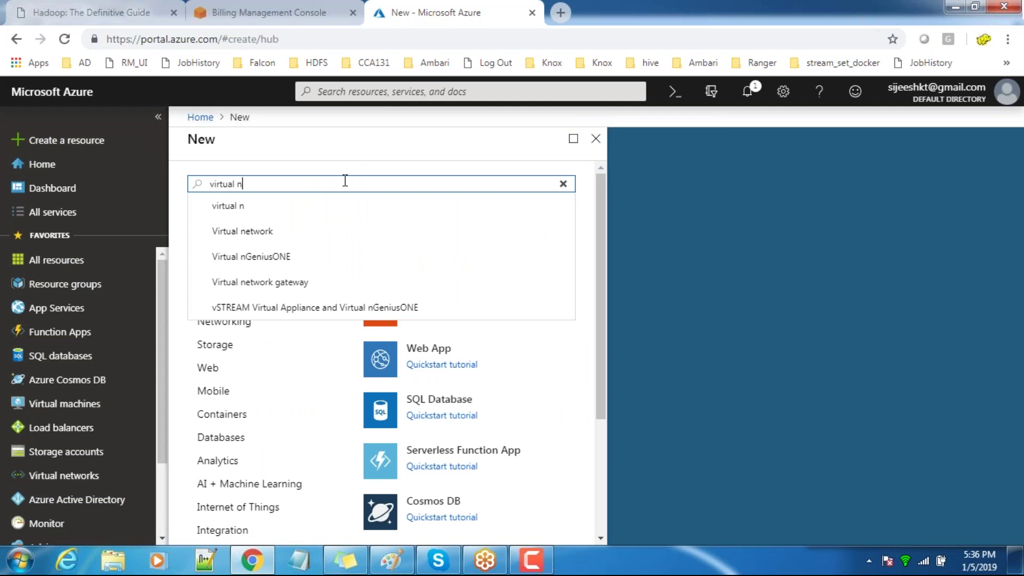
left_click(220, 232)
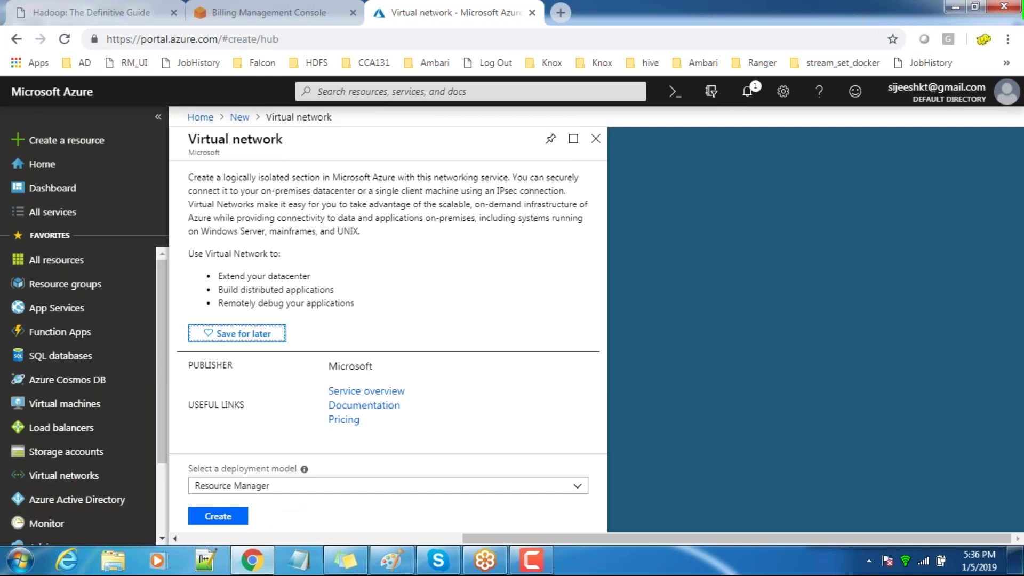
Step: Keep Resource Manager as the deployment model and start creating the virtual network
left_click(252, 495)
left_click(252, 496)
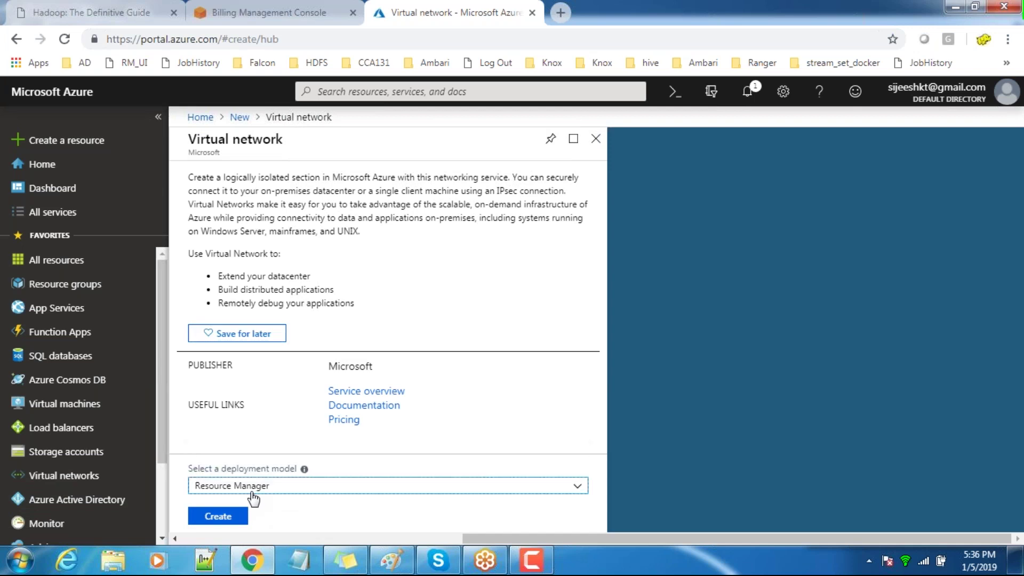
left_click(235, 516)
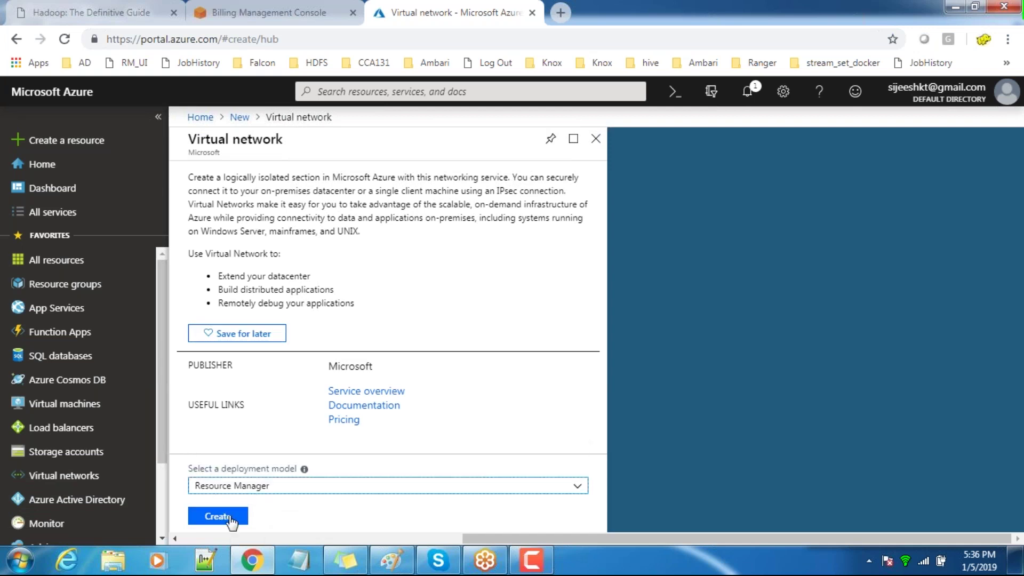
left_click(230, 517)
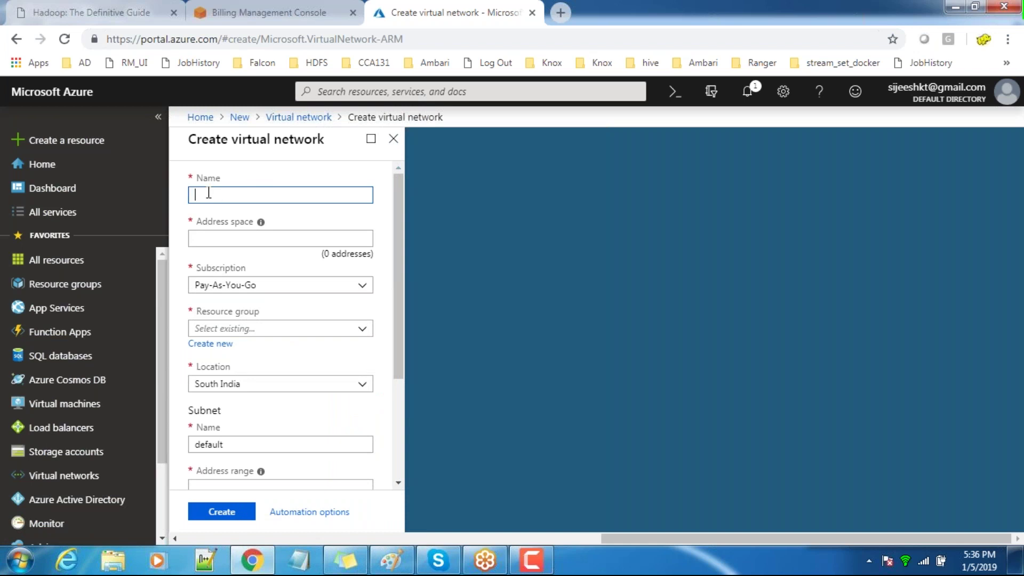
Step: Name the virtual network hadoopvnet001 and set its address space to 10.0.0.0/16
type("hadoopvenet")
key("BackSpace")
key("BackSpace")
type("net001")
left_click(246, 241)
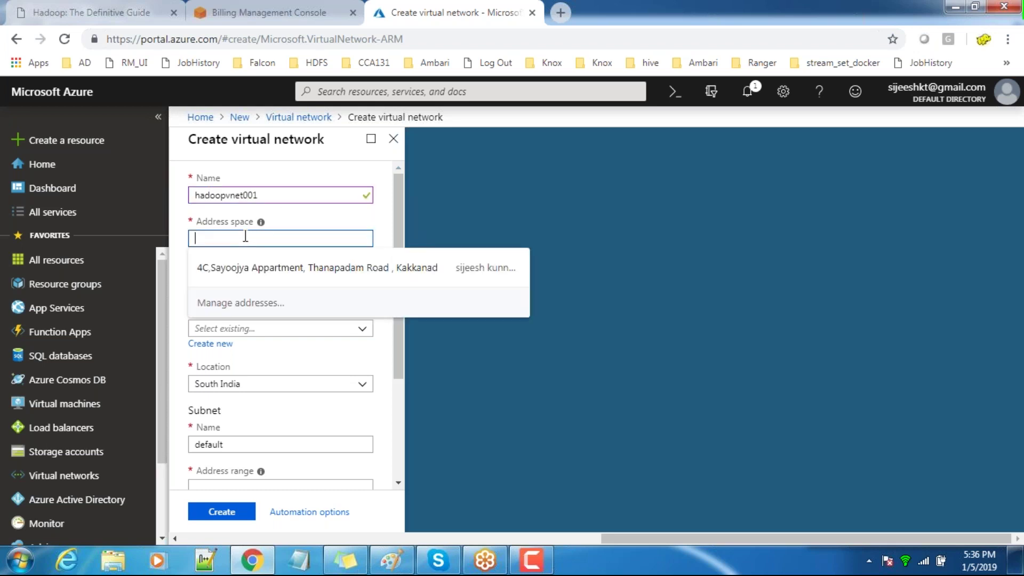
type("10.")
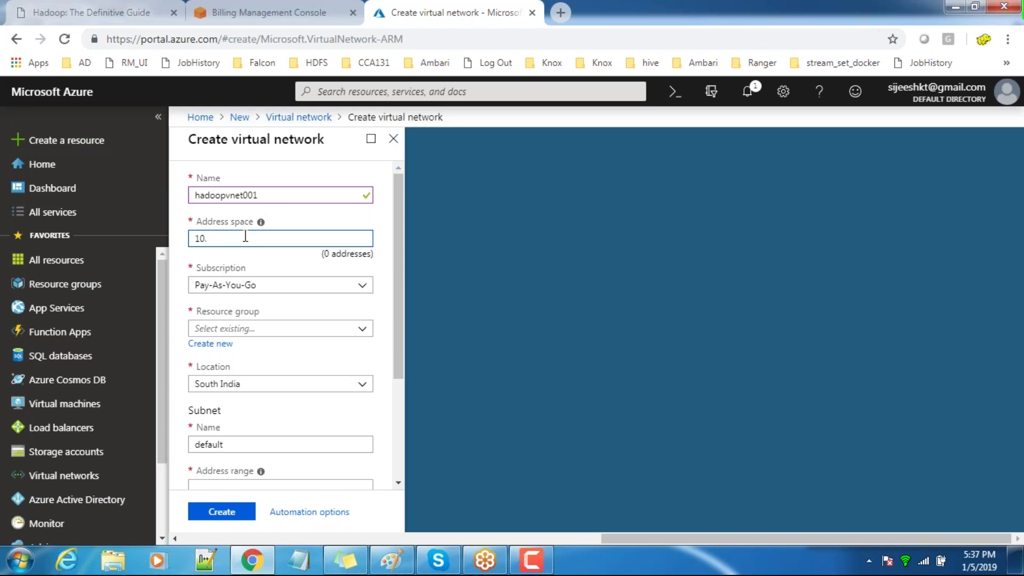
type("0.0.0/16")
mouse_move(261, 224)
triple_click(243, 241)
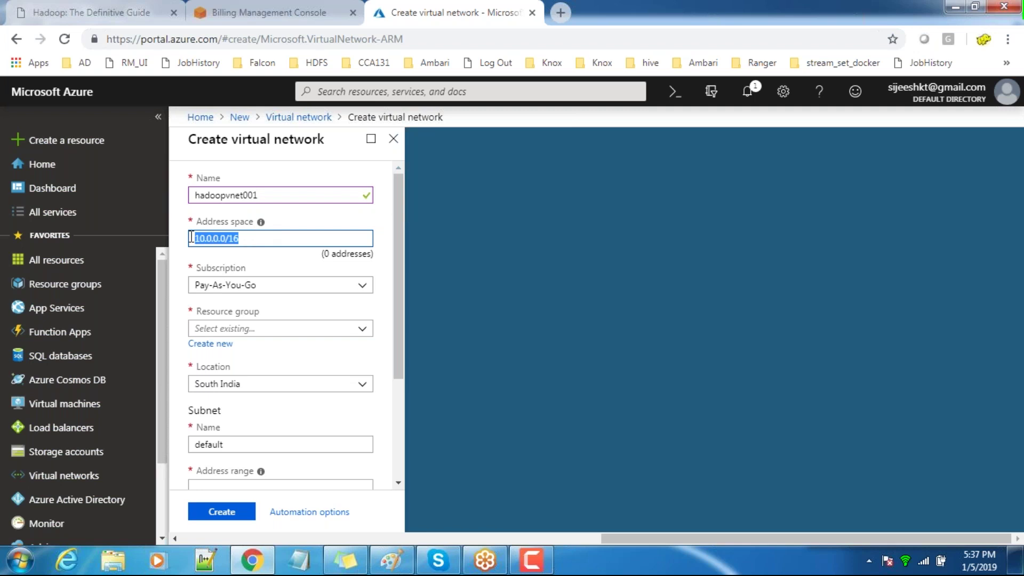
Step: Search the web for "cidr address range" in a new browser tab and open the ipaddressguide.com CIDR to IPv4 converter
left_click(560, 13)
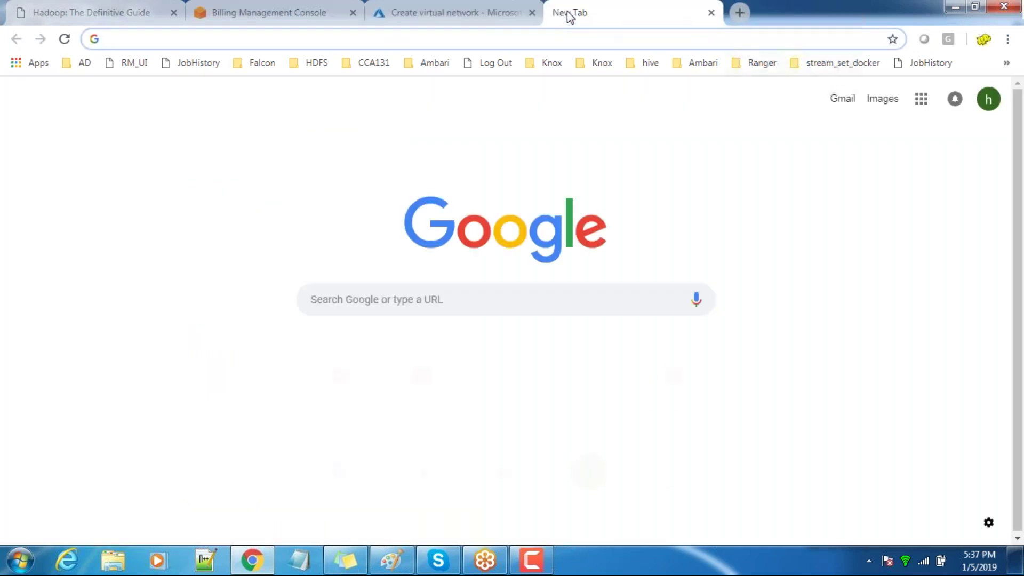
type("CI")
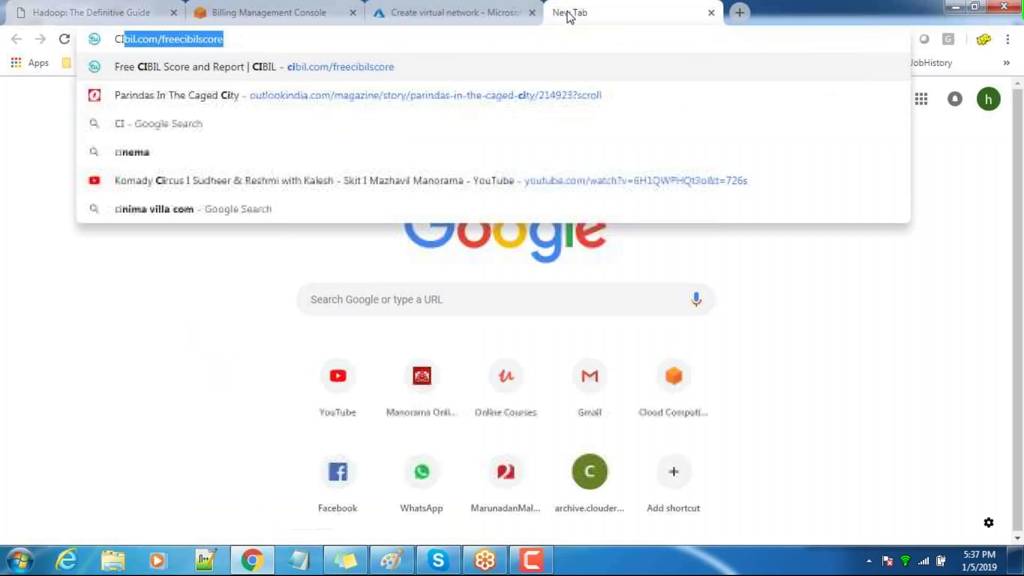
left_click(396, 11)
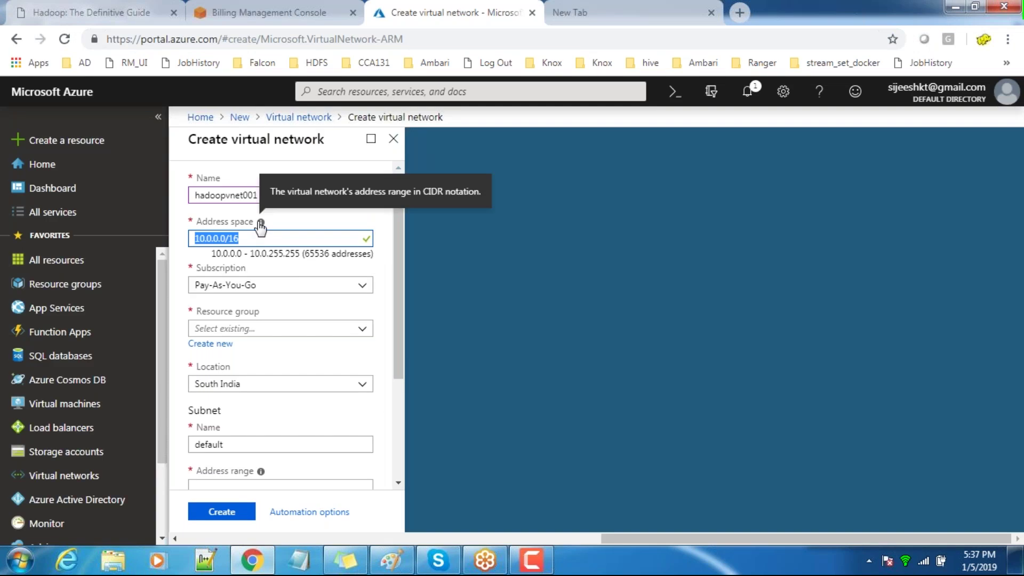
left_click(644, 11)
type("CID")
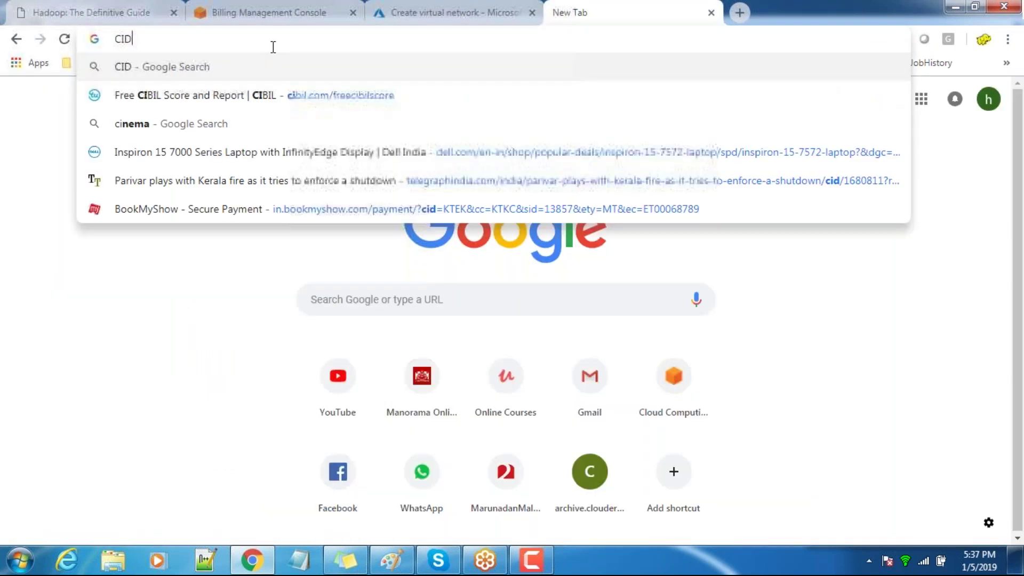
type("R addre")
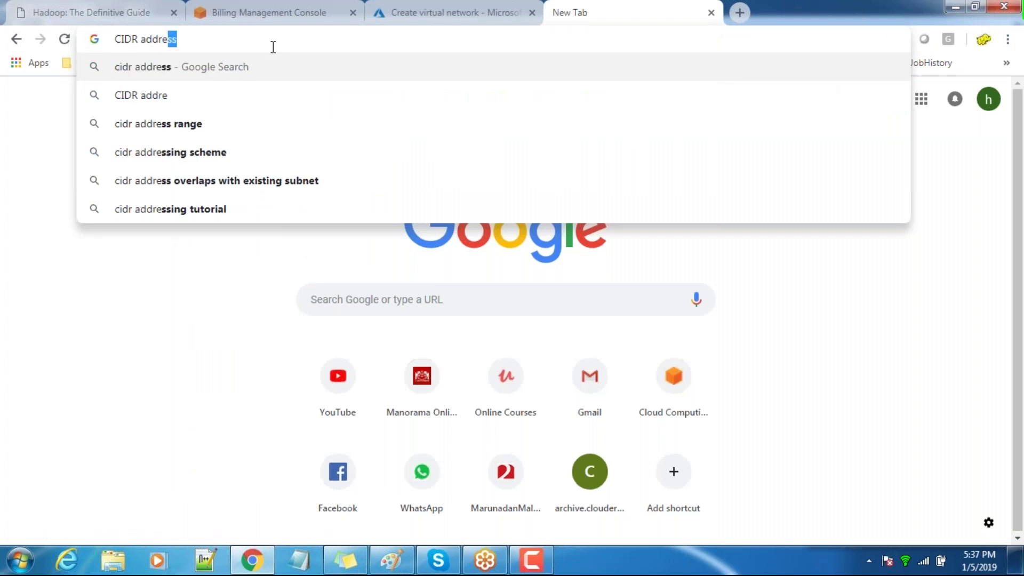
key("Down")
key("Down")
key("Return")
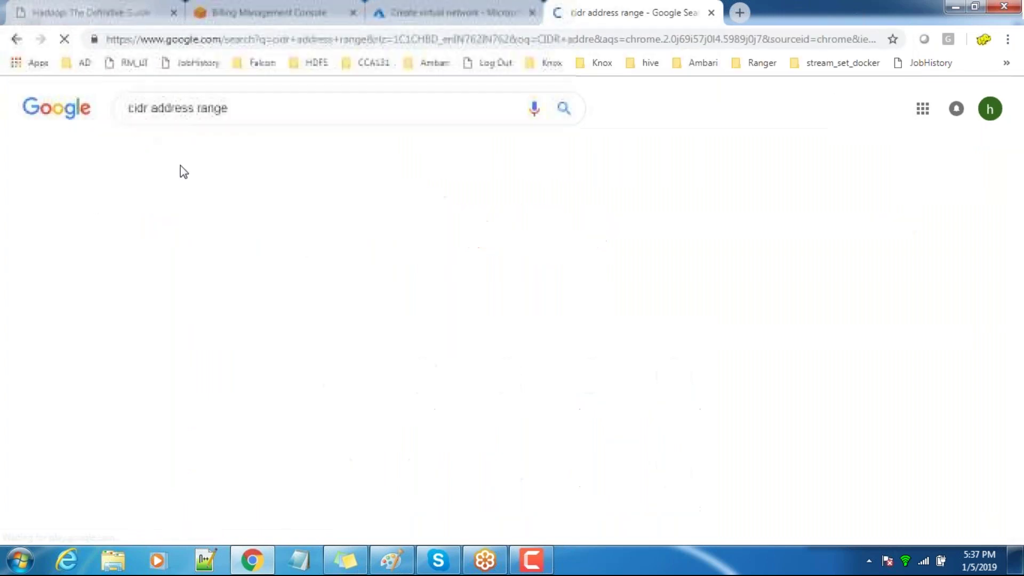
left_click(233, 214)
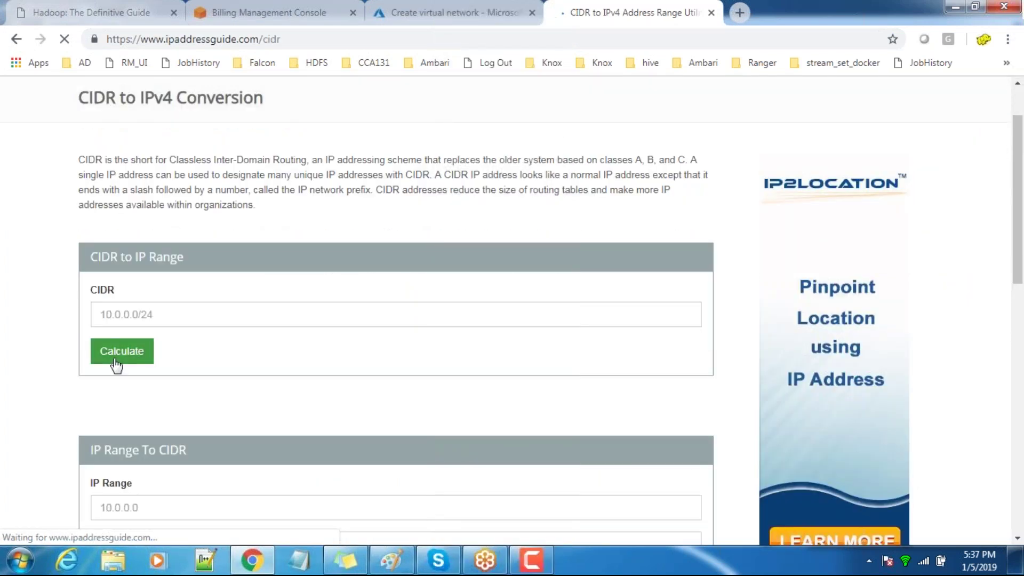
Step: Calculate the IP range for the CIDR block 10.0.0.0/16, dismissing the site's location requests
scroll(224, 366, "down", 2)
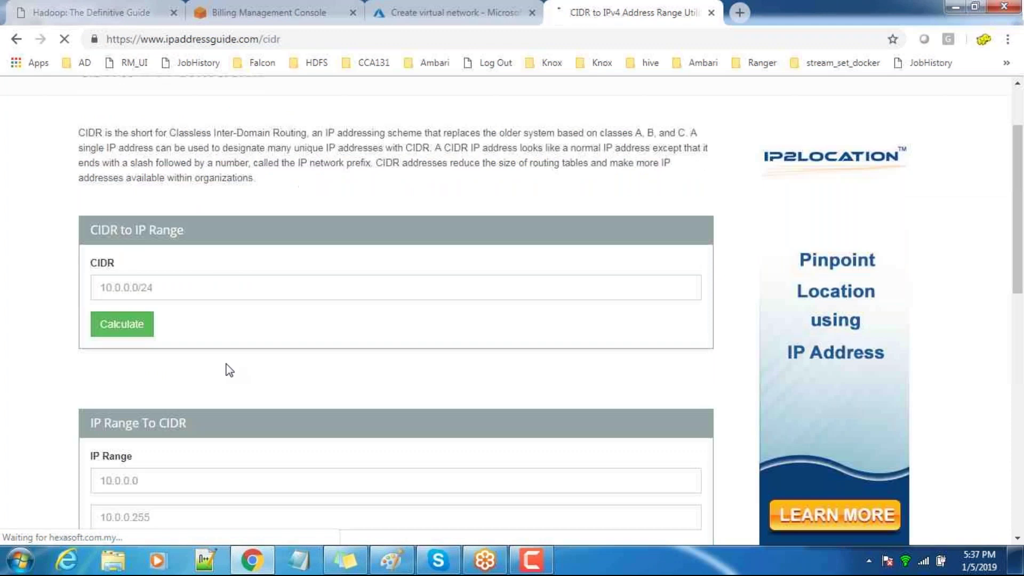
scroll(219, 363, "down", 1)
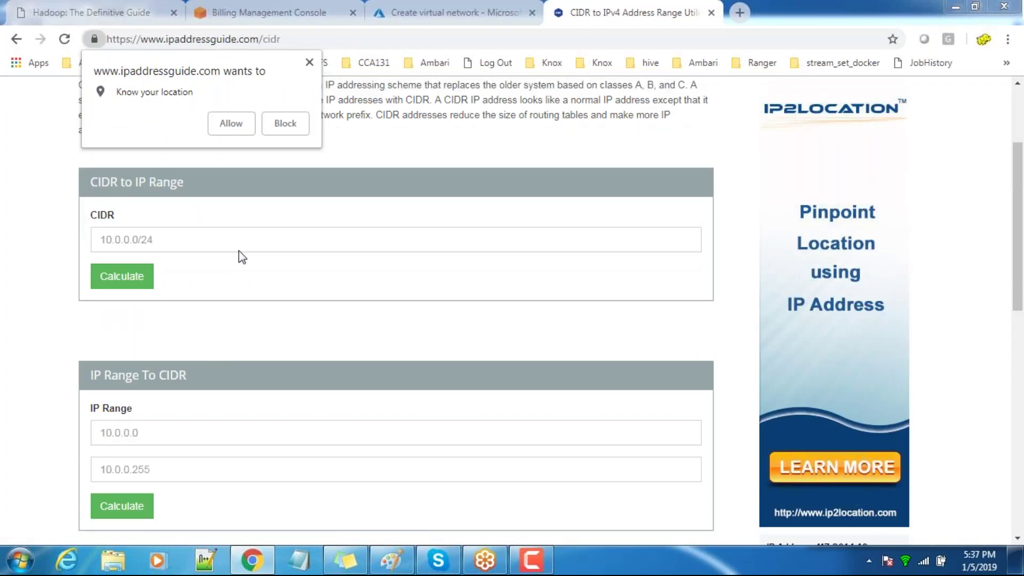
left_click(309, 63)
left_click(160, 241)
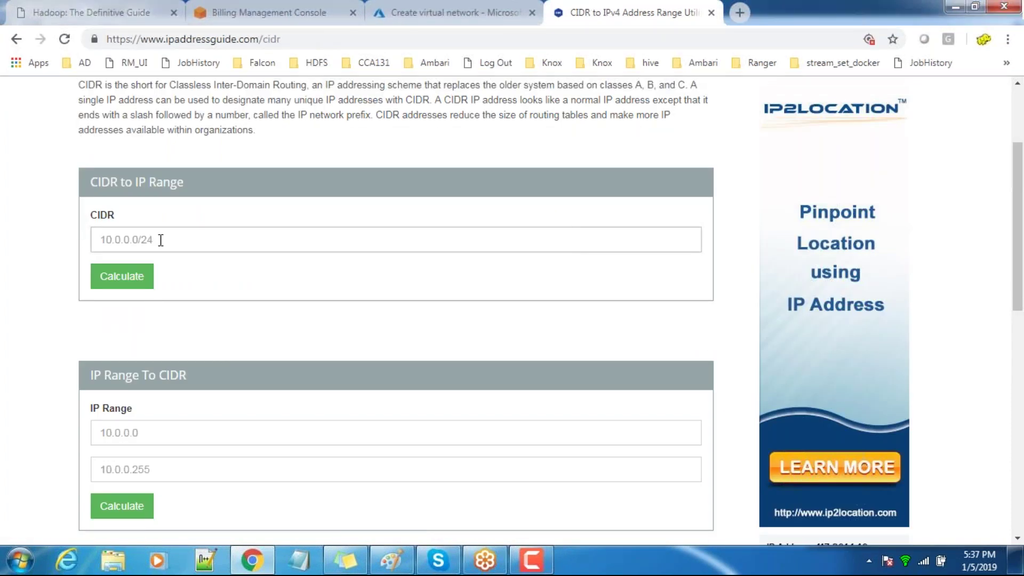
type("10/9")
key("BackSpace")
type("0.0.0/16")
left_click(121, 277)
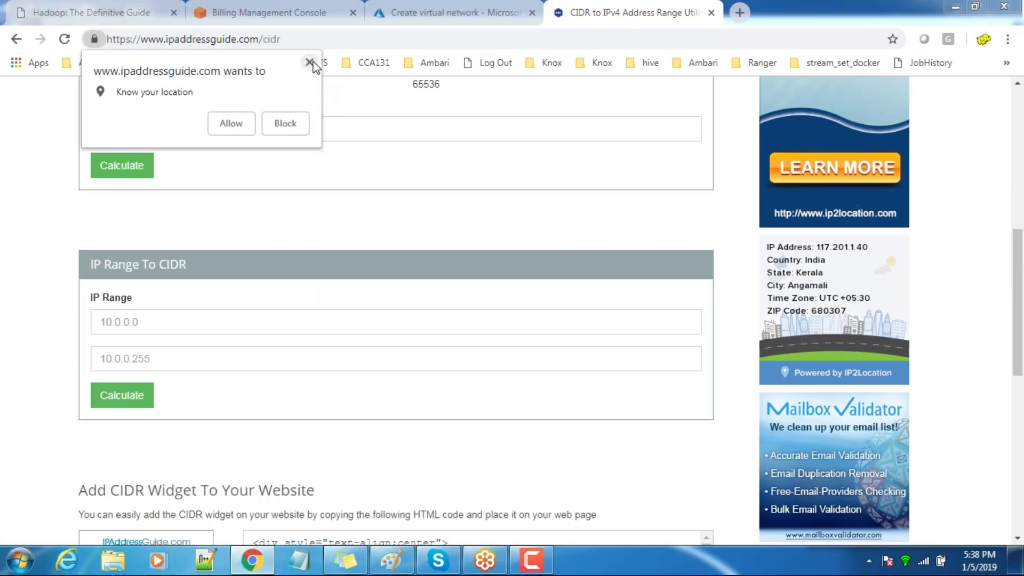
left_click(320, 77)
scroll(320, 305, "up", 3)
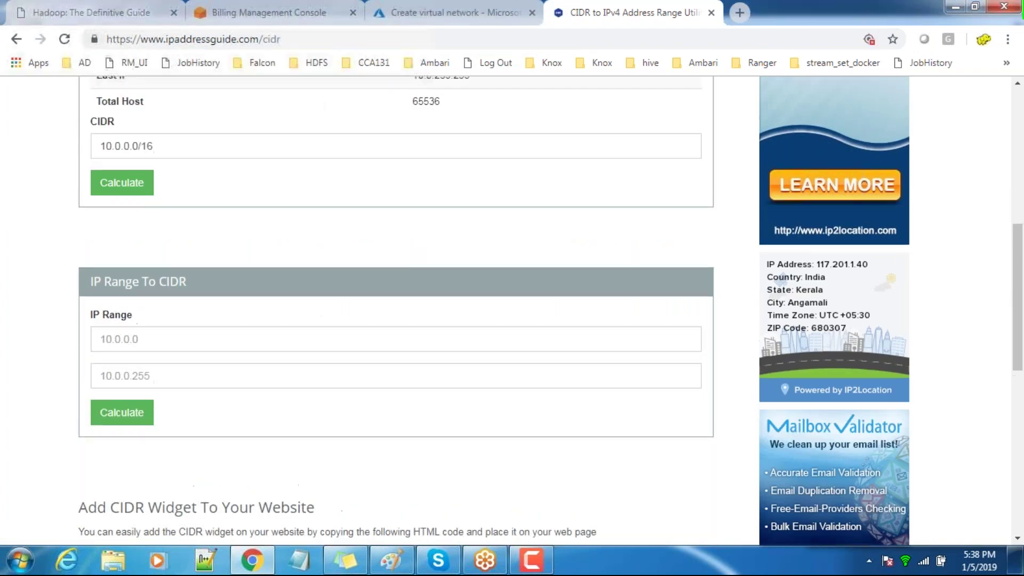
left_click(126, 317)
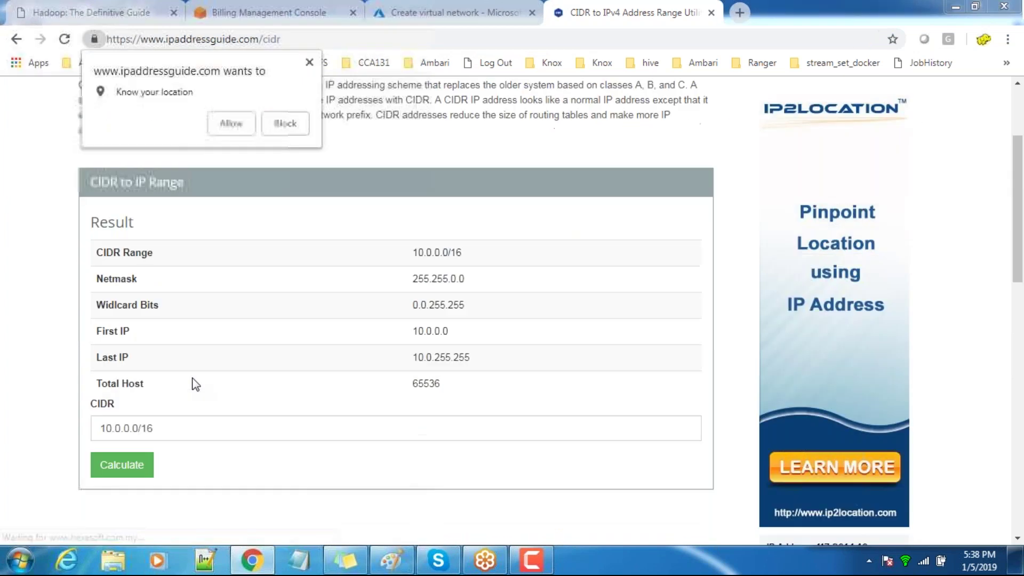
left_click(309, 63)
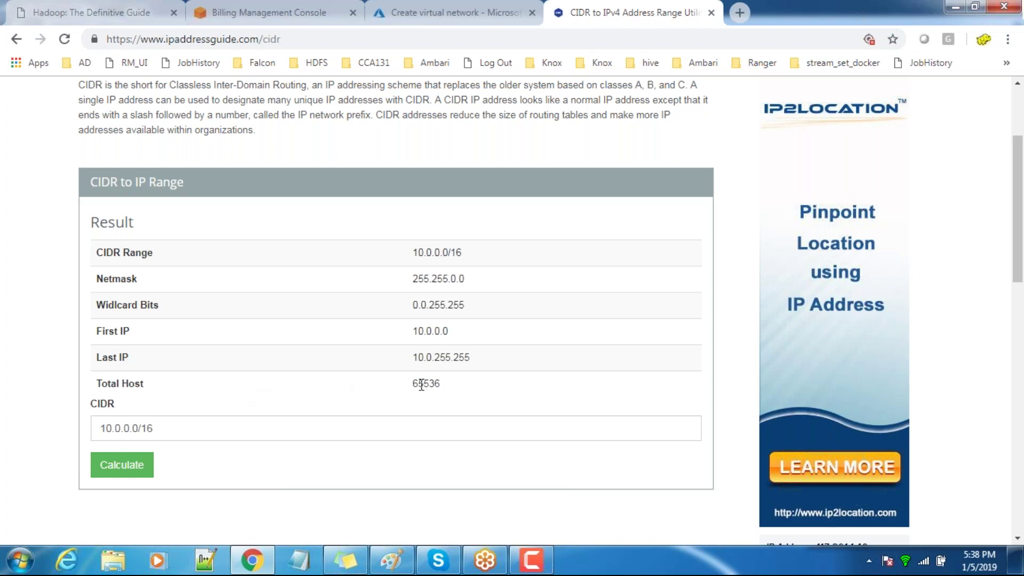
Step: Return to the Azure virtual network form and check the subscription choices, keeping Pay-As-You-Go
left_click(384, 12)
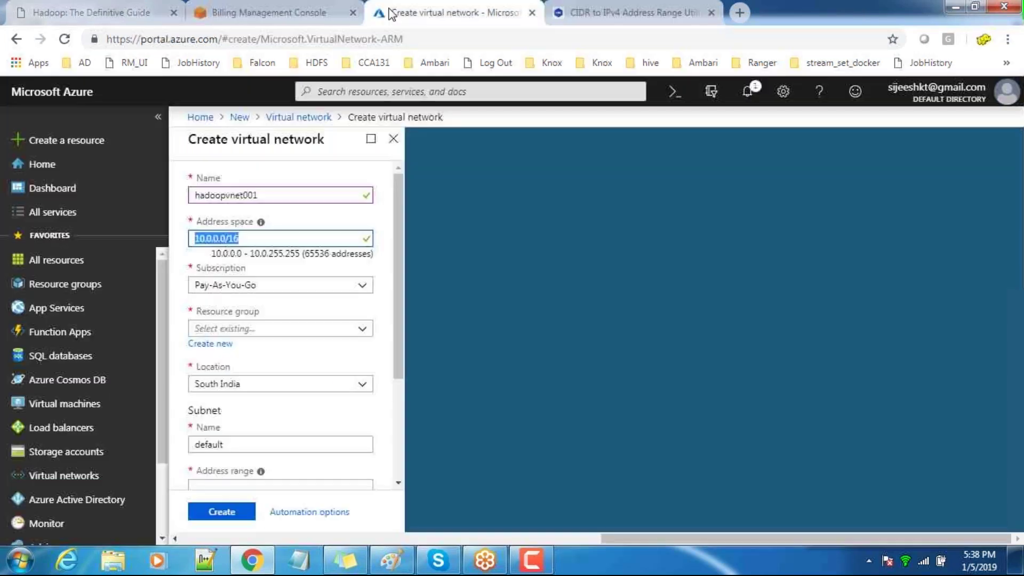
left_click(256, 243)
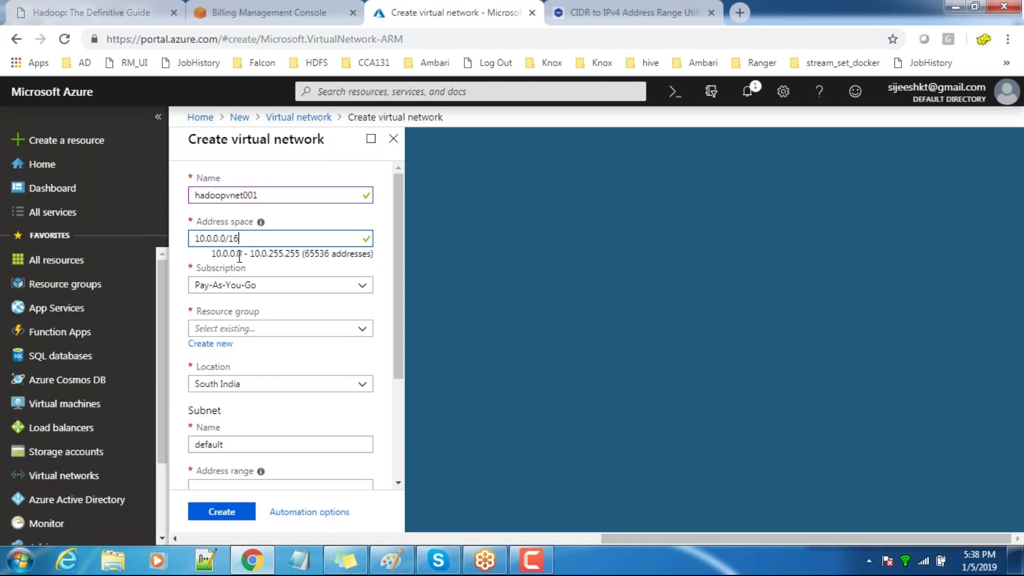
left_click(277, 284)
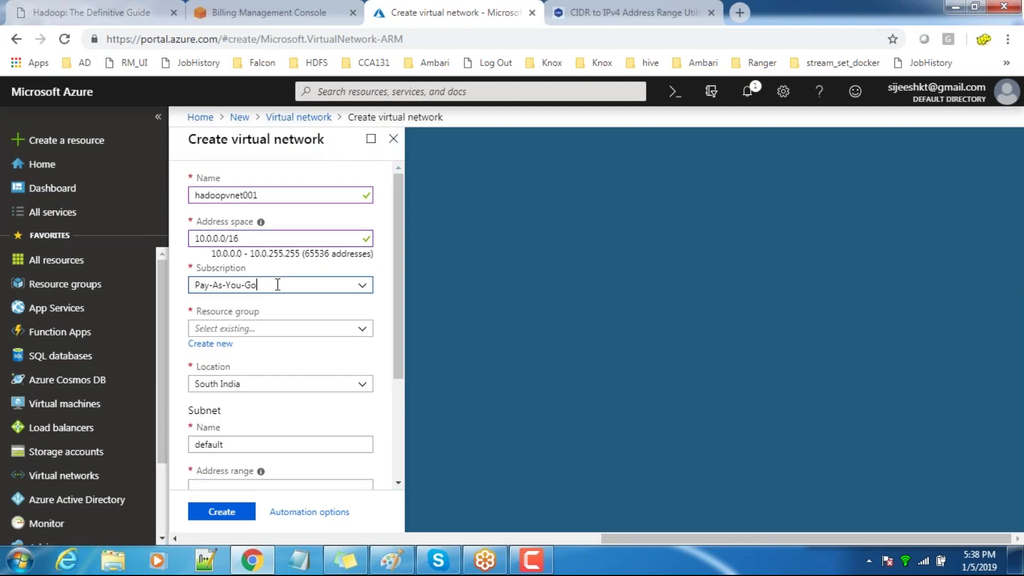
left_click(278, 285)
left_click(263, 309)
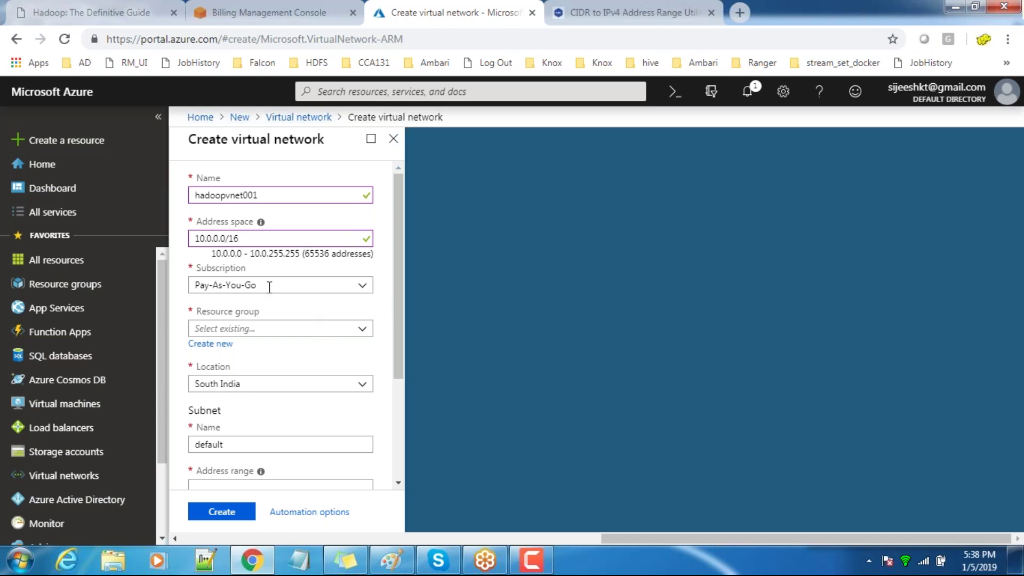
Step: Check the existing resource group choices, then find Resource group in the new-resource catalogue by searching "resource" and open its creation form
left_click(254, 330)
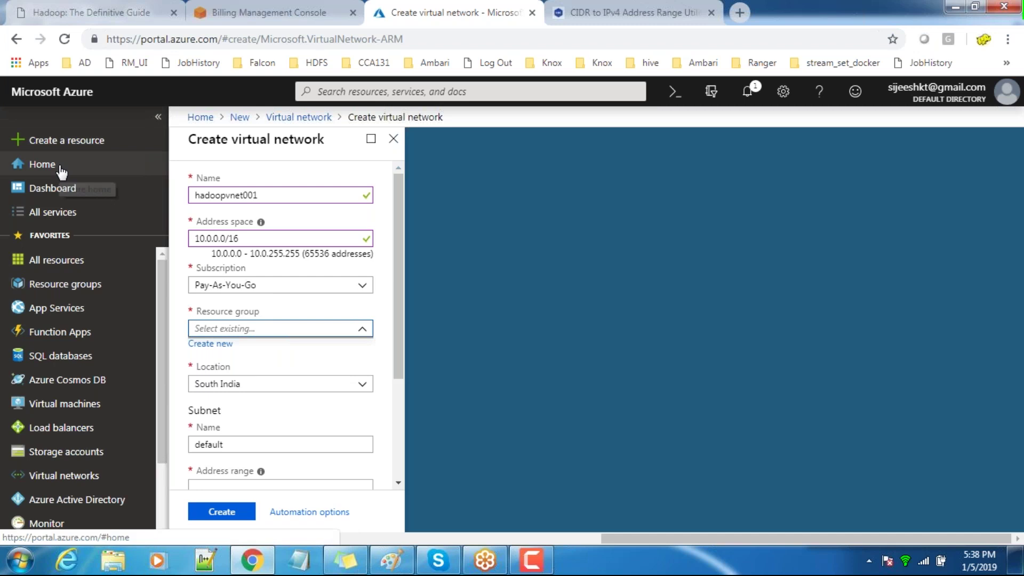
left_click(62, 141)
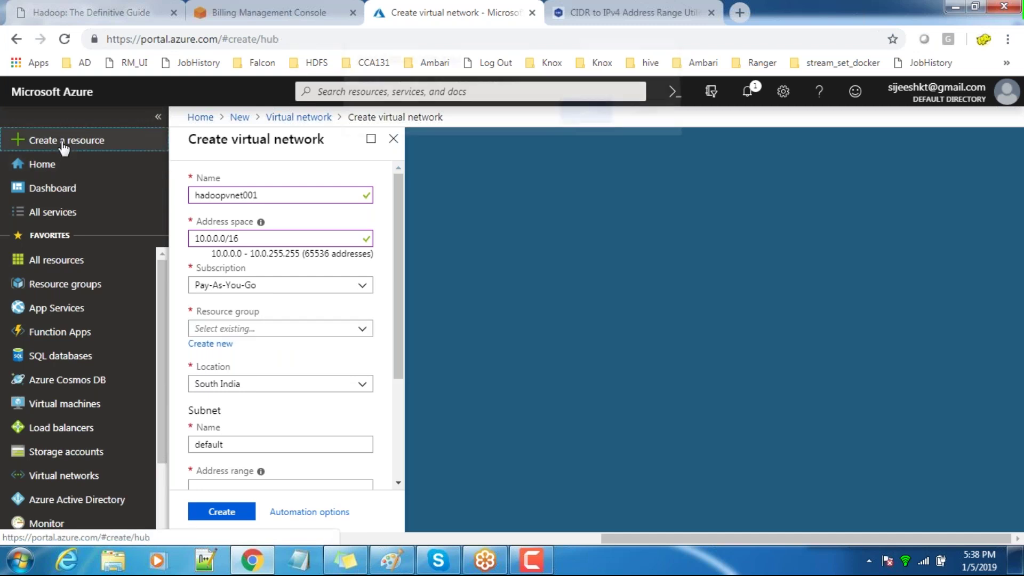
key("Return")
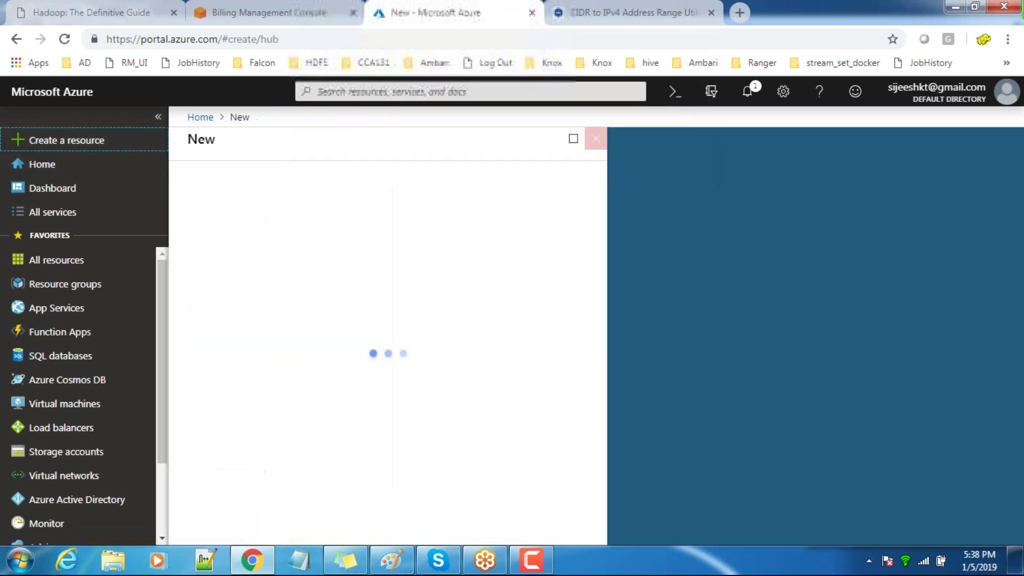
type("resource")
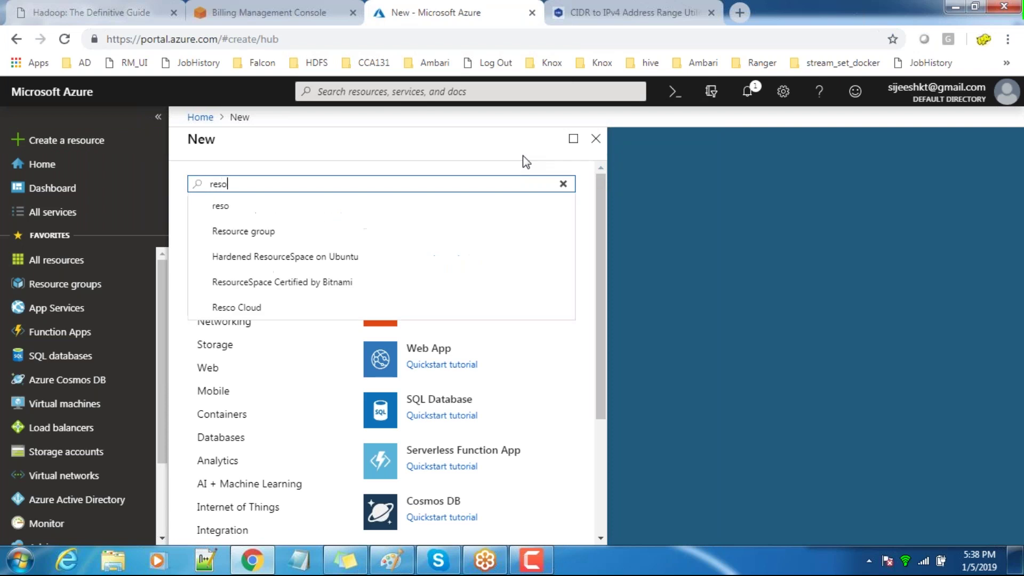
key("Down")
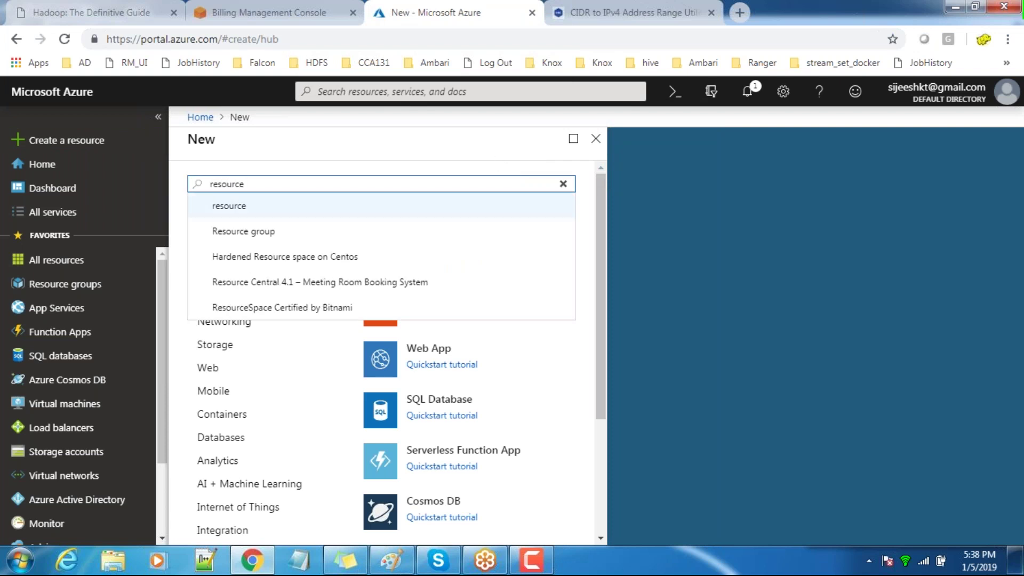
left_click(287, 231)
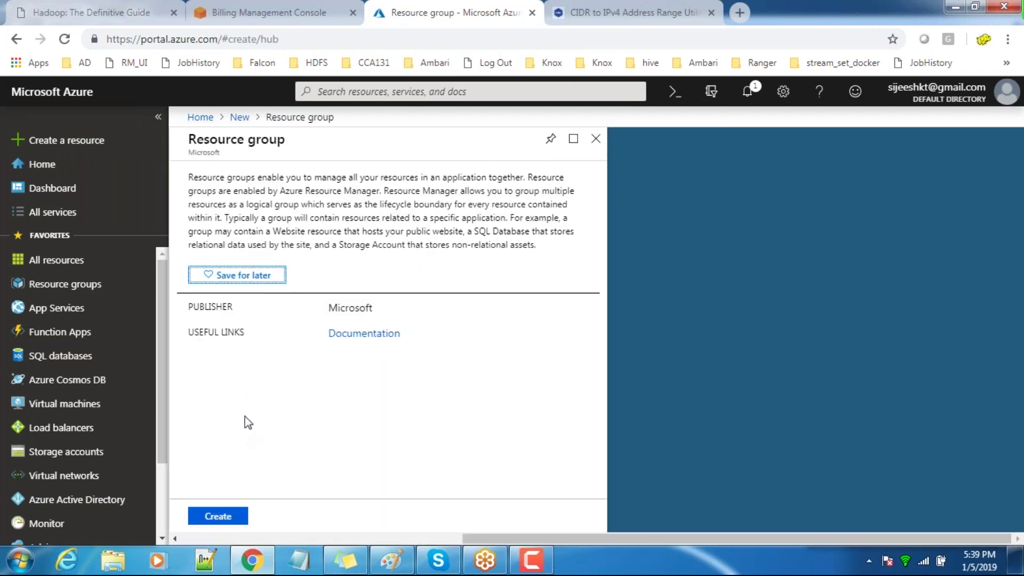
left_click(218, 516)
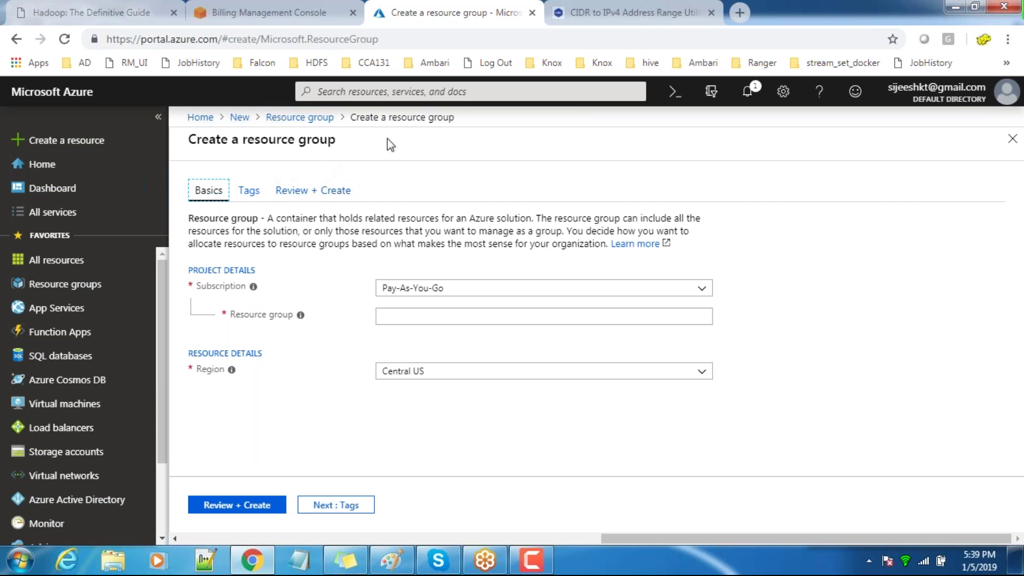
Step: Create a resource group under the Pay-As-You-Go subscription, named with the owner's first name plus RG, in the South India region
left_click(458, 288)
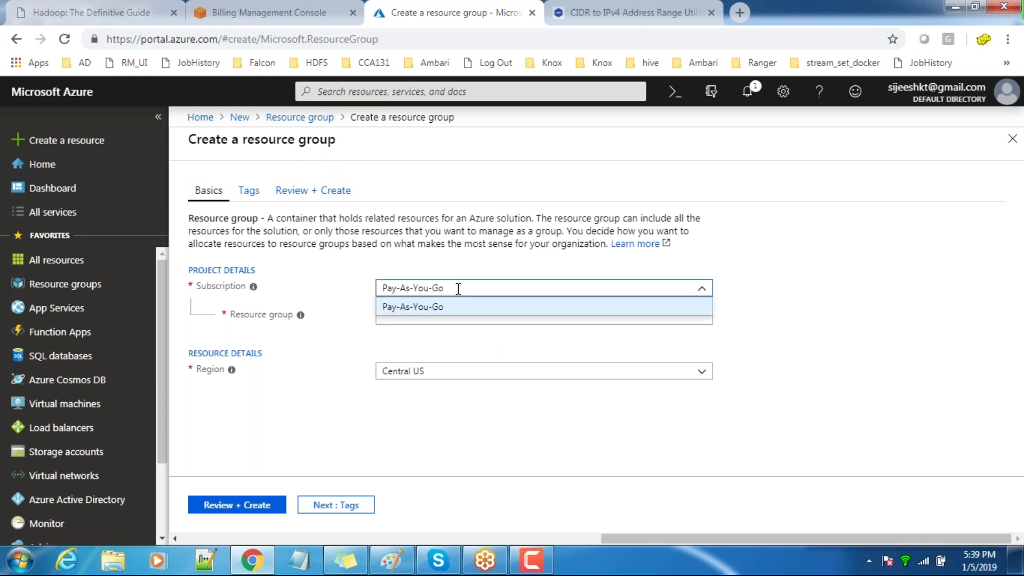
left_click(429, 317)
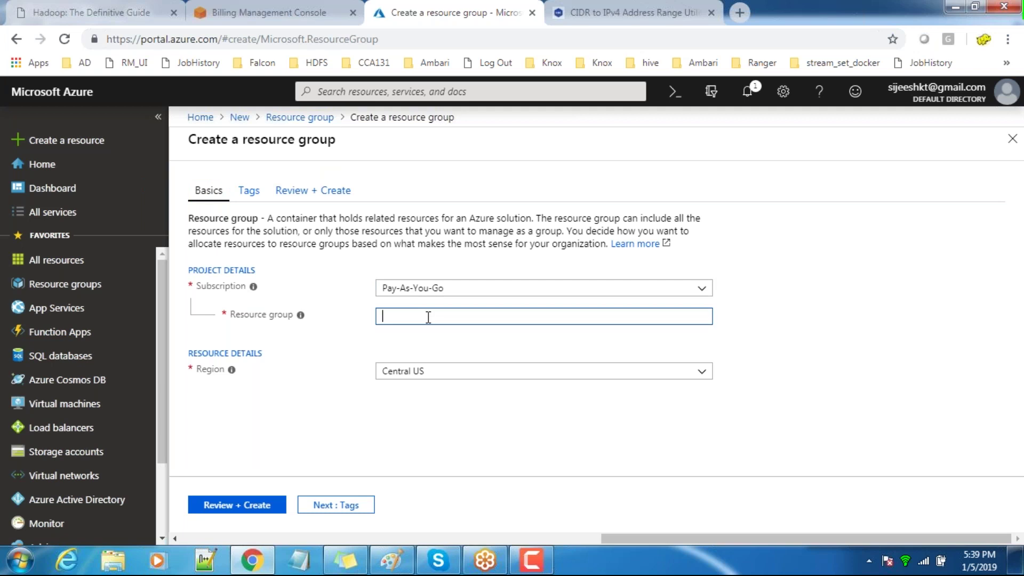
type("sijeeshRG")
left_click(431, 373)
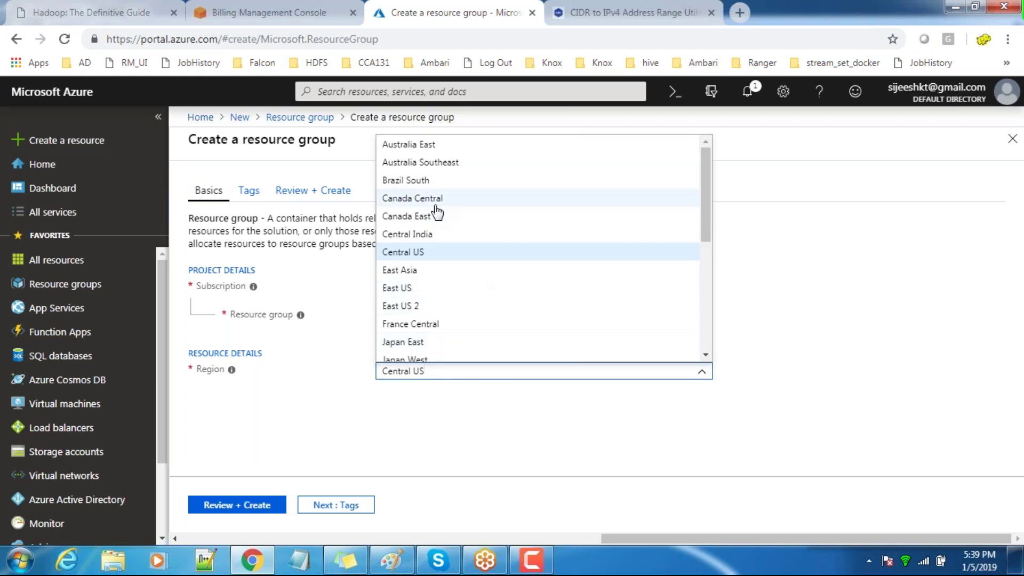
scroll(421, 202, "down", 5)
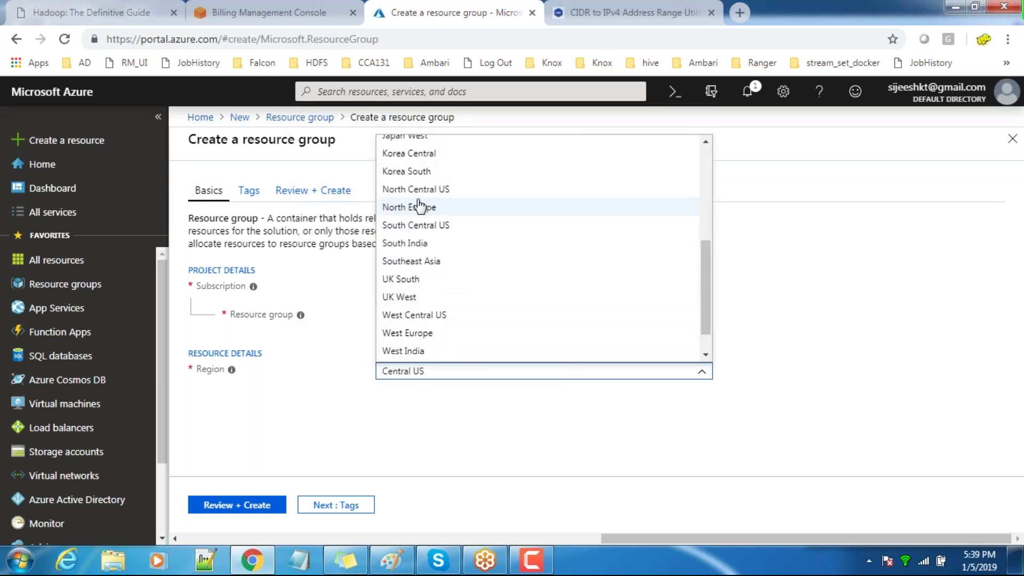
left_click(421, 247)
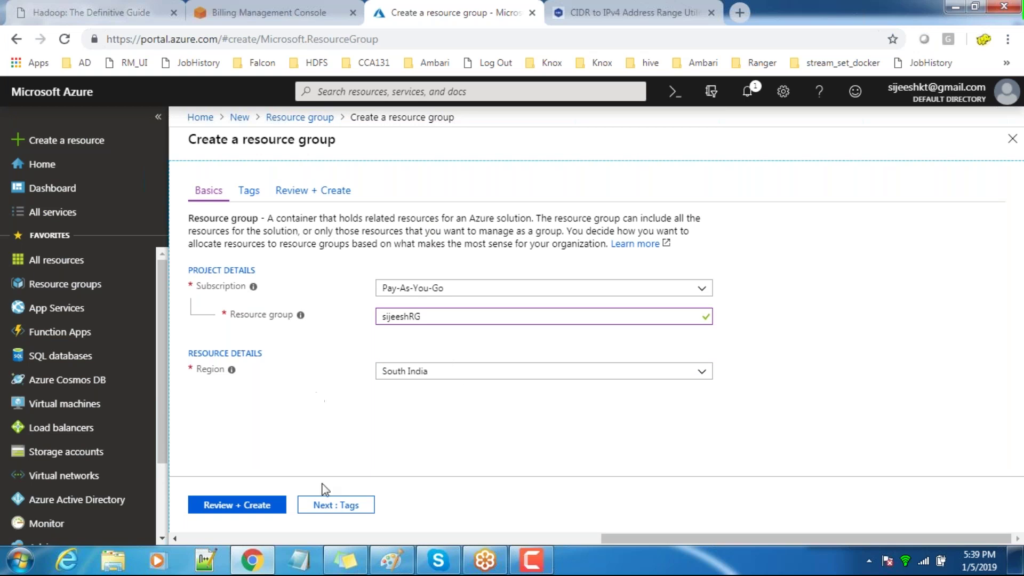
left_click(266, 510)
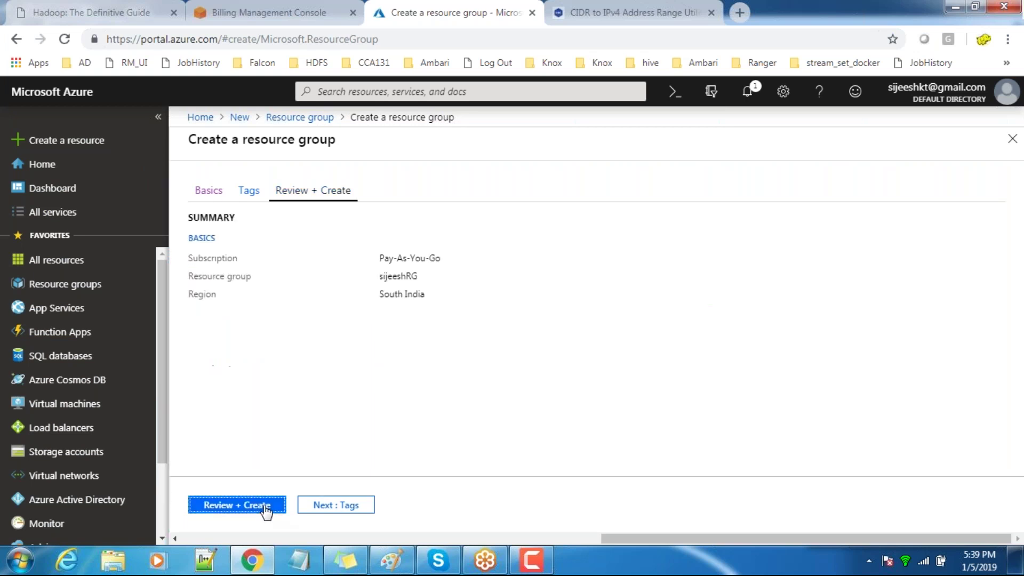
left_click(219, 506)
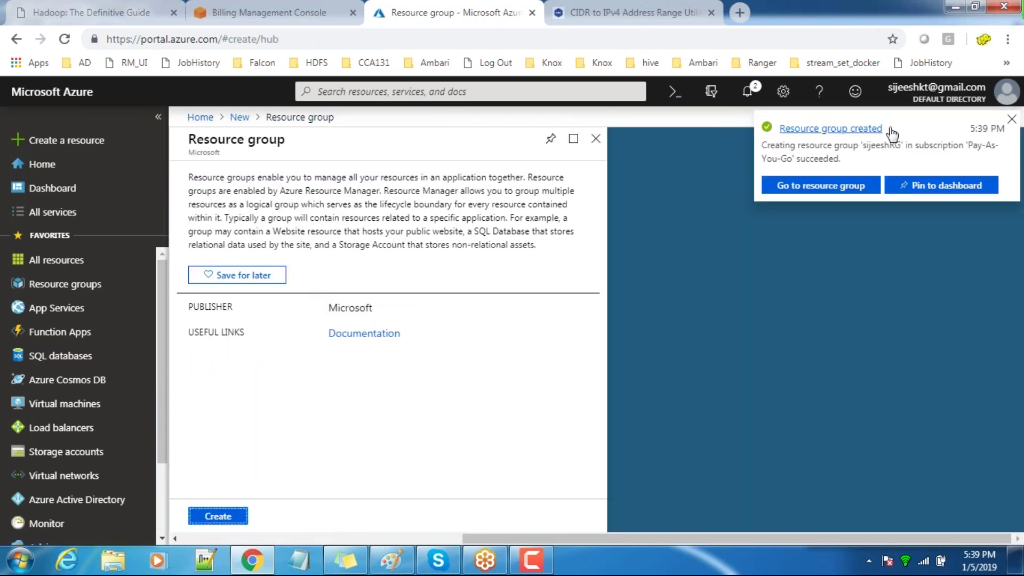
Step: Open the new resource group and add a Virtual network from the marketplace, starting its creation with the Resource Manager deployment model
left_click(885, 129)
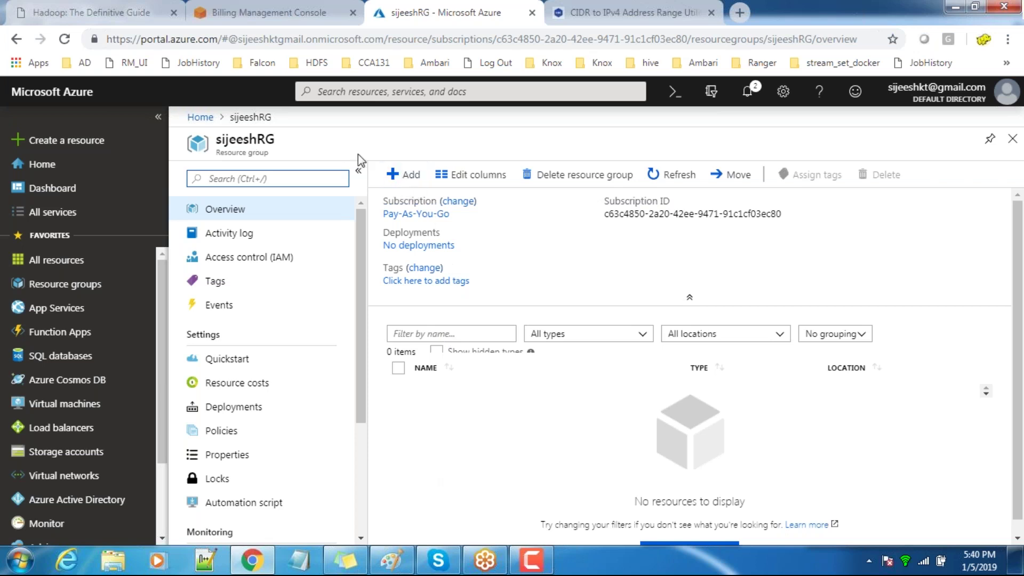
left_click(405, 180)
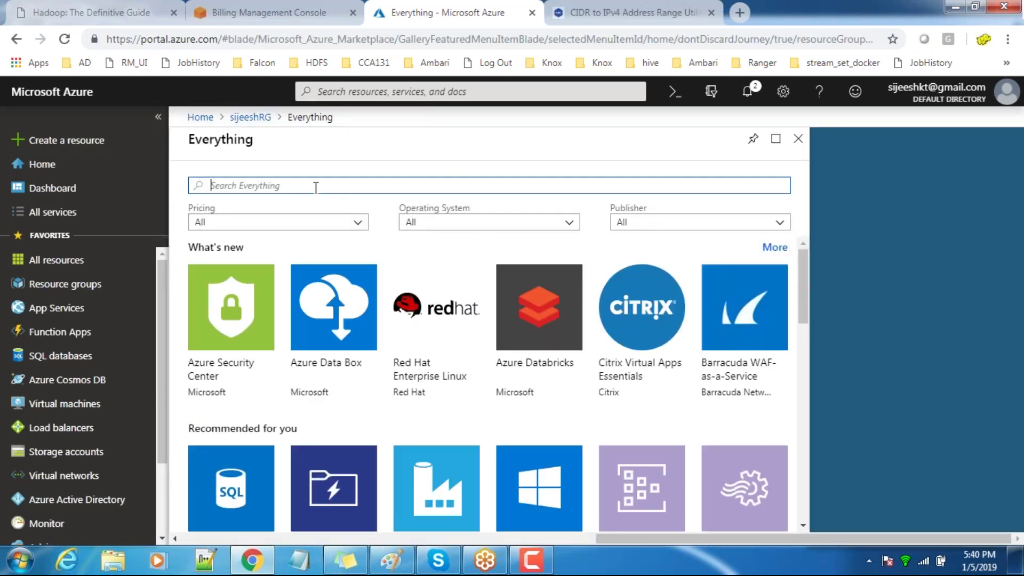
type("virtu")
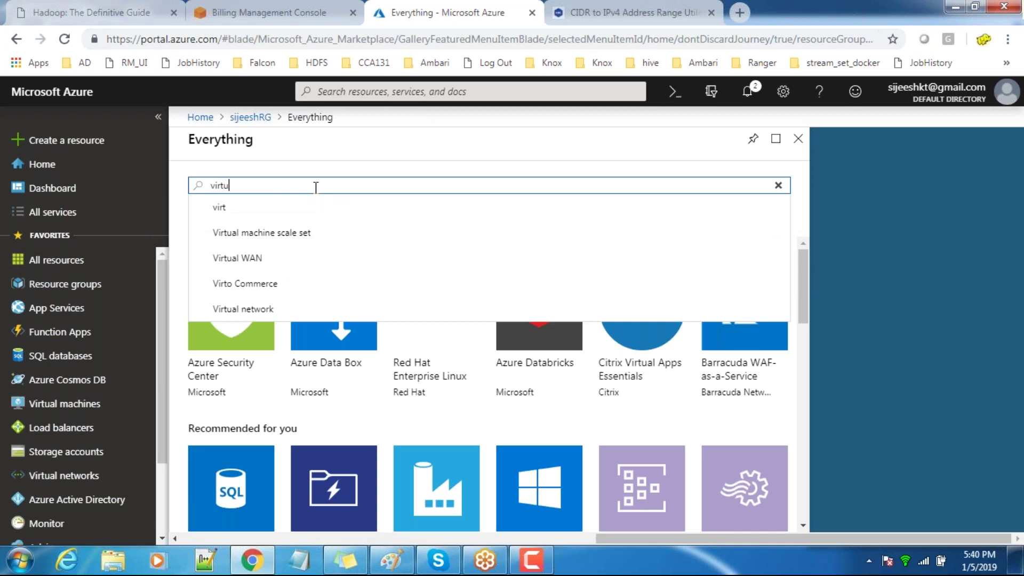
left_click(228, 230)
left_click(227, 225)
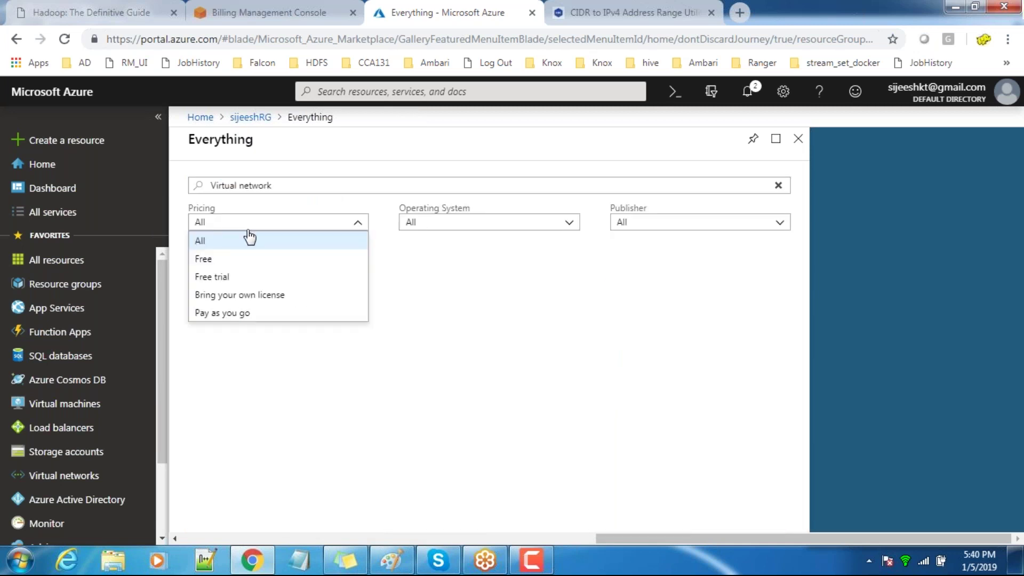
left_click(309, 181)
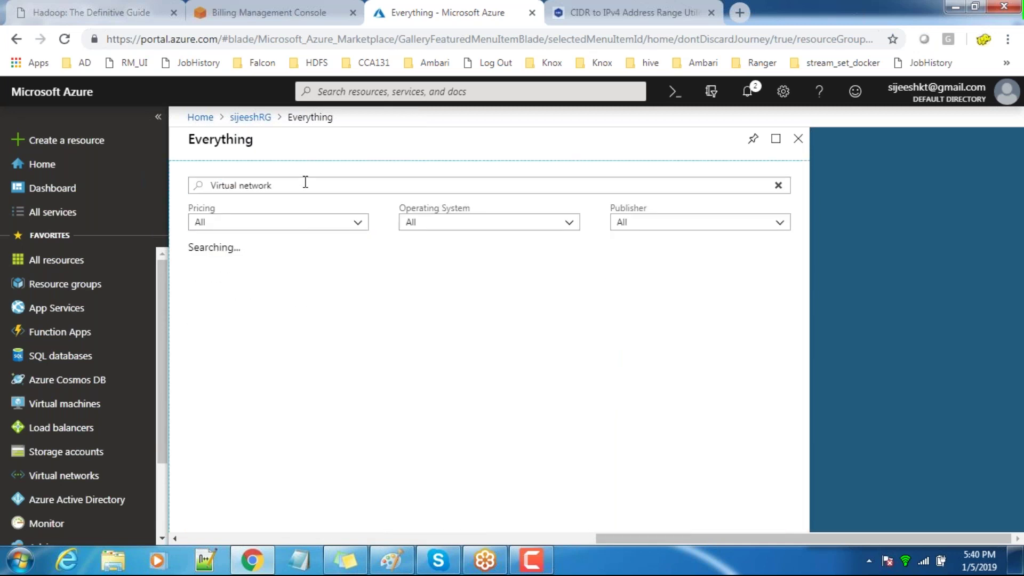
left_click(262, 308)
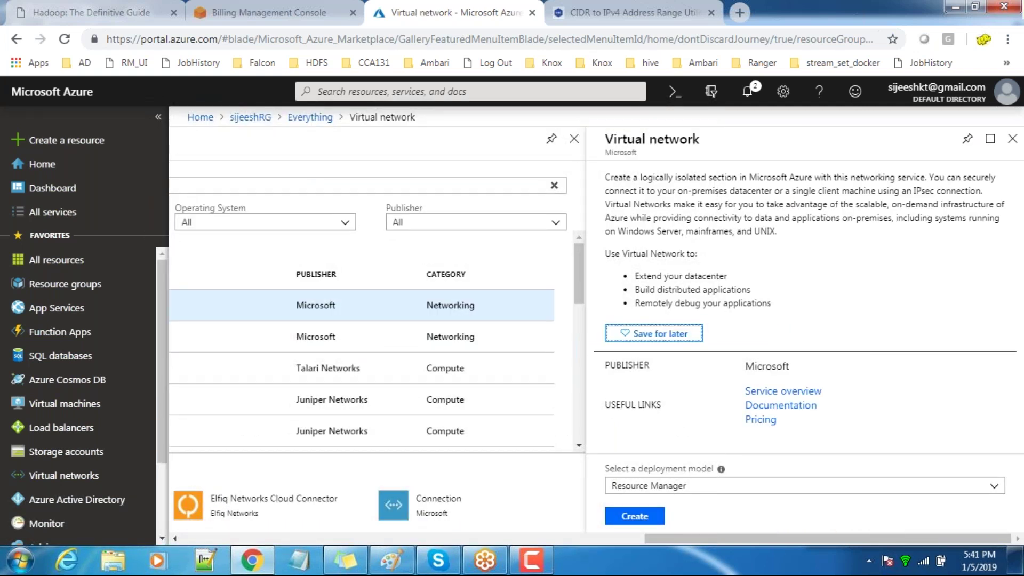
left_click(630, 520)
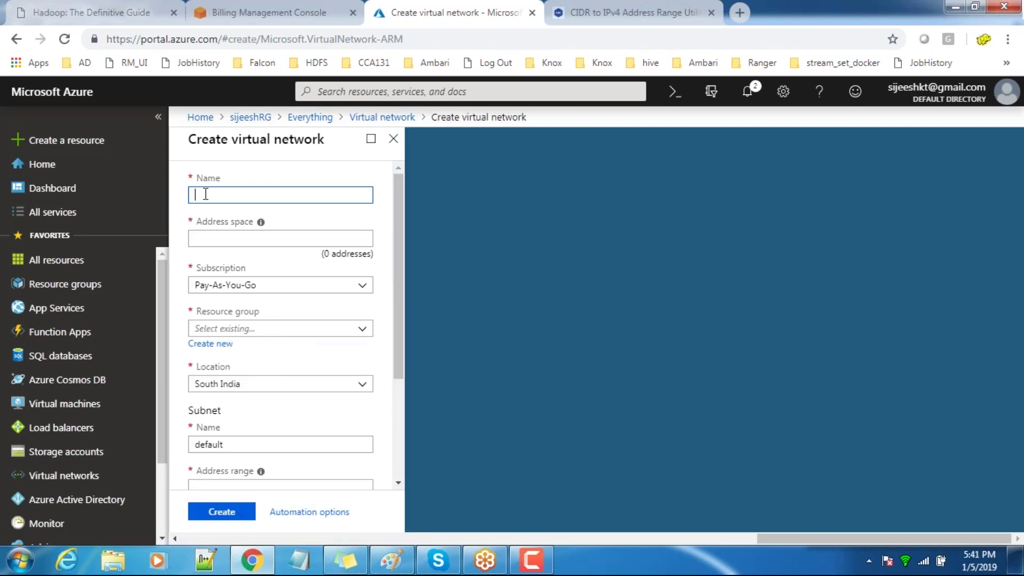
Step: Name the virtual network hadoopvnet001 and enter 10.0.0.0/16 as its address space
type("hadoopvnet001")
left_click(220, 243)
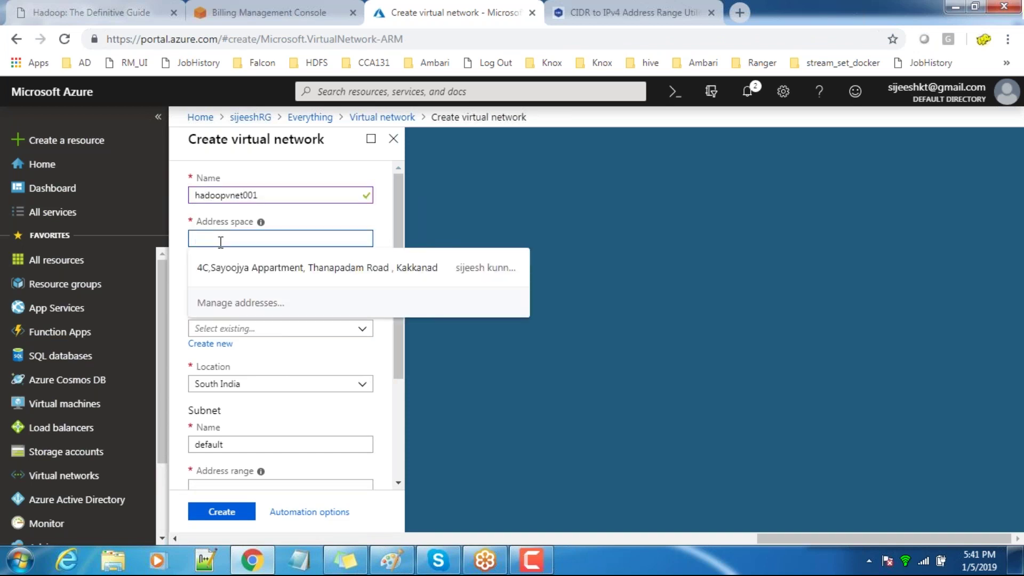
type("10.")
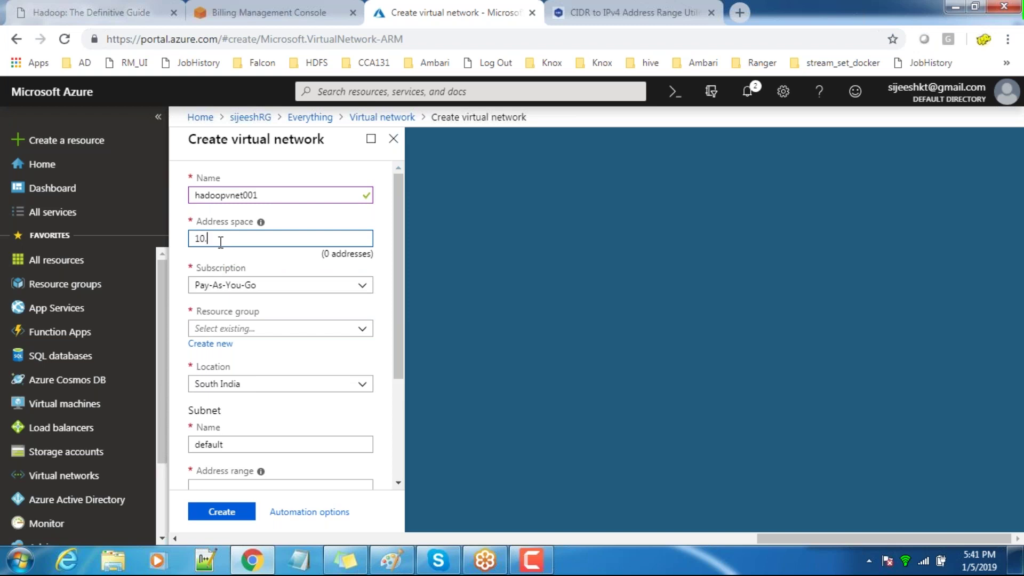
type("0.0.0/16")
left_click(297, 249)
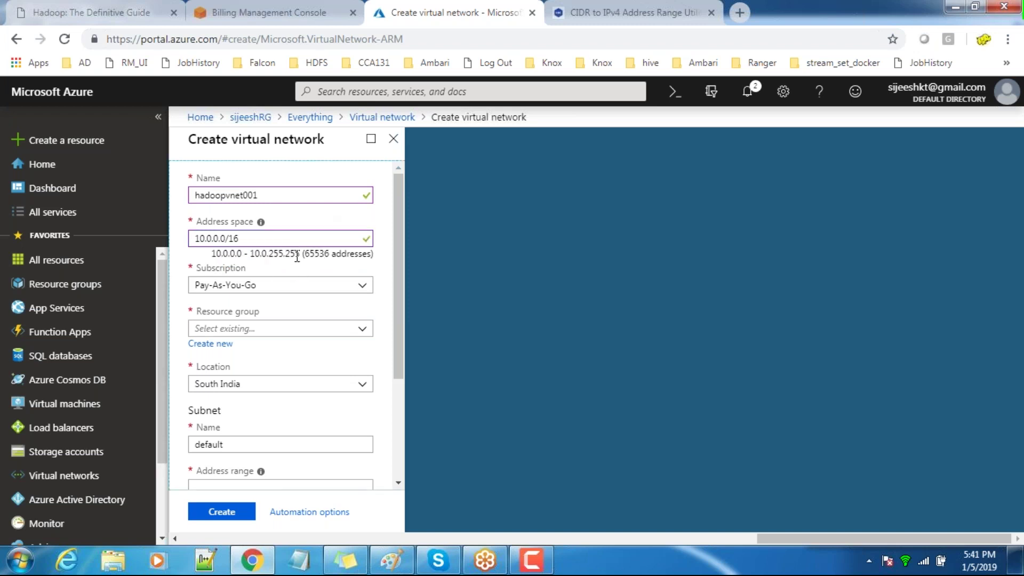
Step: Change the virtual network's address space to 10.0.0.0/24
scroll(296, 245, "down", 2)
scroll(297, 243, "up", 2)
left_click(247, 242)
key("BackSpace")
key("BackSpace")
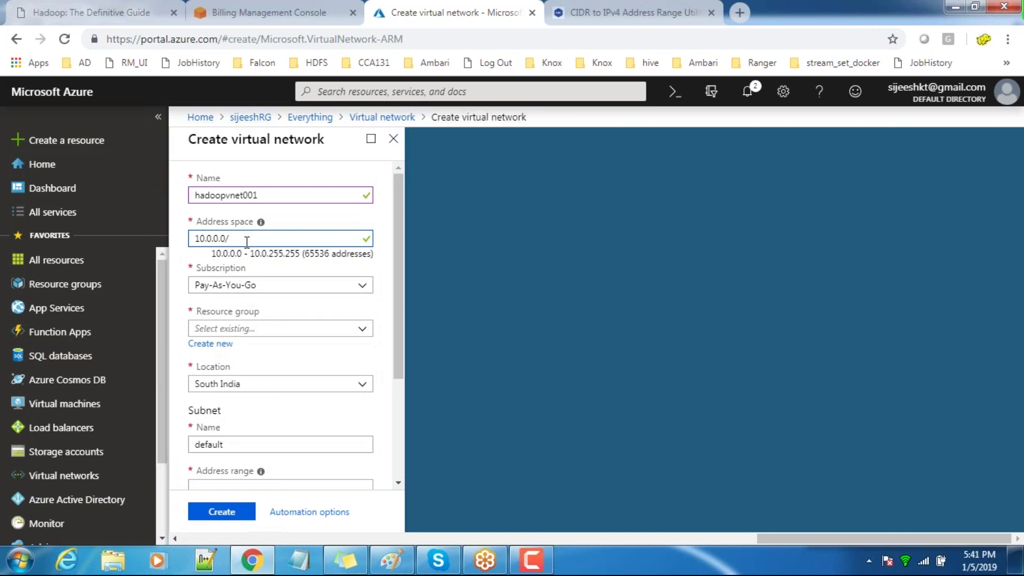
type("24")
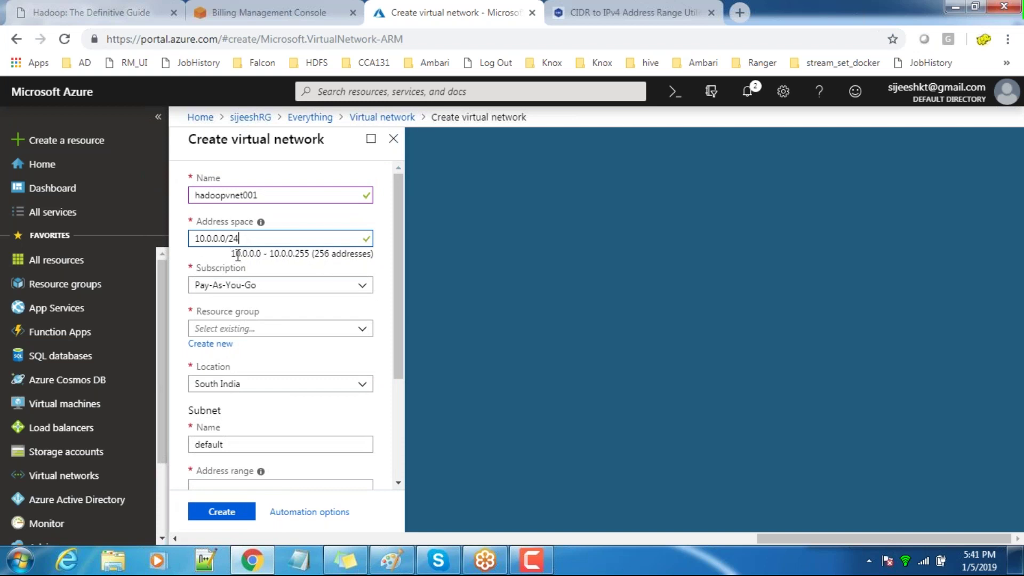
Step: Assign the virtual network to the newly created resource group and select the subnet's default name while reviewing the subnet settings
left_click(252, 328)
left_click(223, 350)
left_click(241, 329)
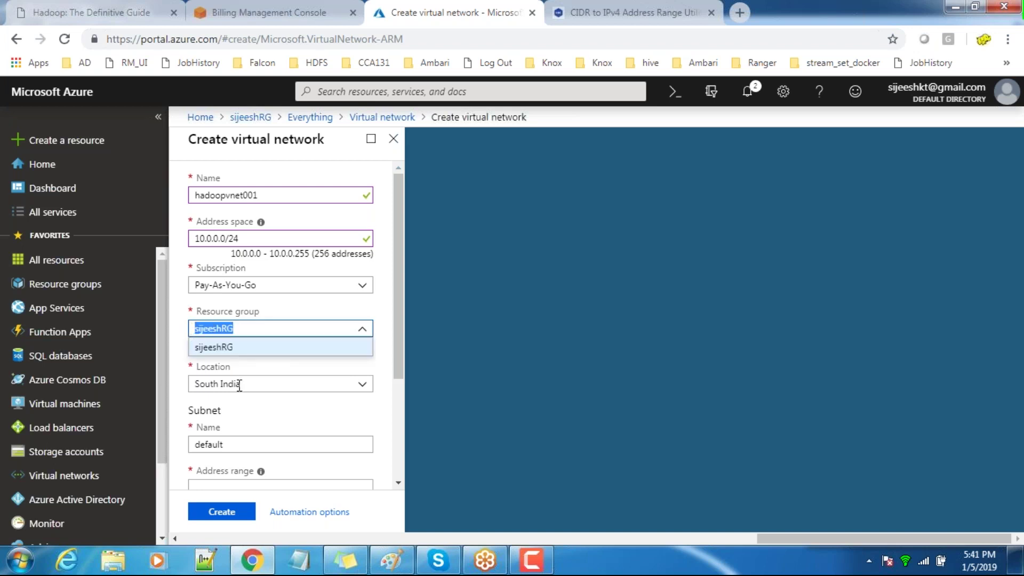
left_click(259, 427)
left_click(232, 443)
left_click_drag(233, 444, 183, 444)
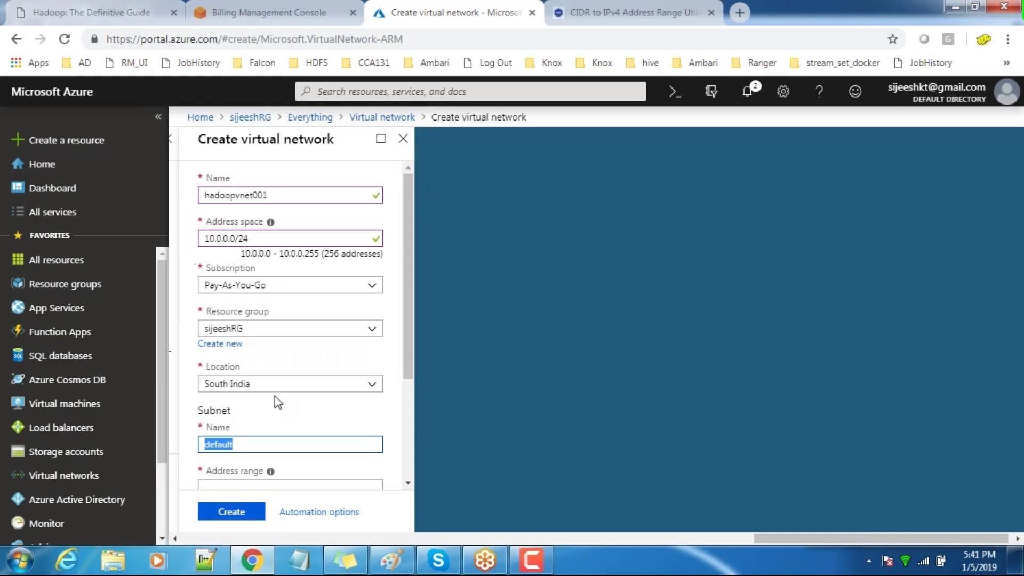
scroll(286, 374, "down", 3)
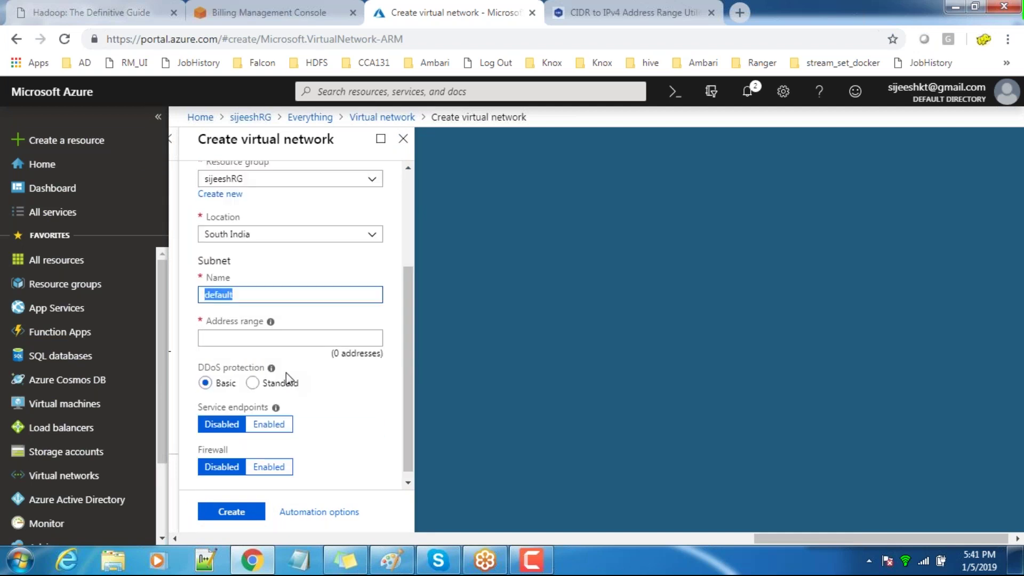
Step: Switch to Paint and draw a large rounded box beside the vnet and subnet note, containing a smaller box with four squares
left_click(391, 561)
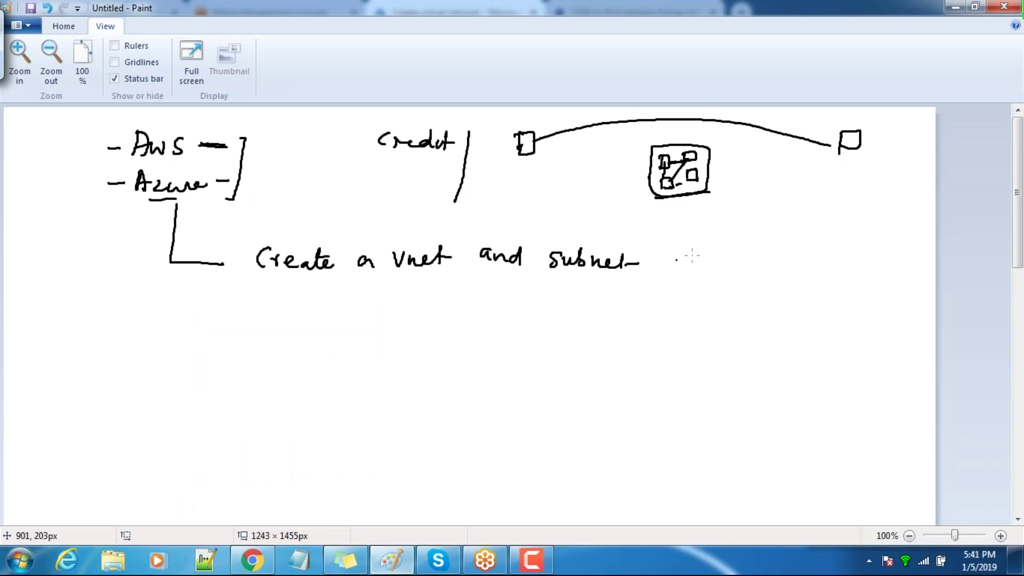
left_click_drag(682, 260, 659, 429)
mouse_move(684, 259)
left_mouse_down()
mouse_move(882, 328)
mouse_move(662, 442)
mouse_move(659, 427)
left_mouse_up()
mouse_move(688, 314)
left_mouse_down()
mouse_move(707, 280)
mouse_move(750, 327)
mouse_move(685, 308)
mouse_move(700, 292)
mouse_move(701, 308)
mouse_move(725, 307)
mouse_move(693, 334)
mouse_move(695, 320)
mouse_move(729, 316)
mouse_move(710, 328)
left_mouse_up()
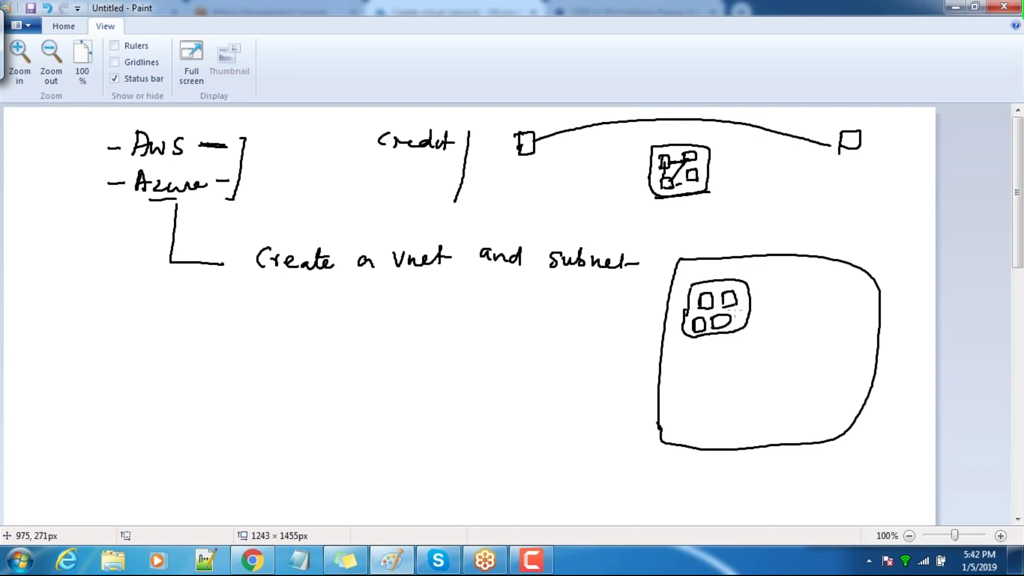
Step: Label the large box "vnet" and the small one as a subnet, re-outline it, and draw two more subnet boxes
mouse_move(783, 230)
left_mouse_down()
mouse_move(807, 241)
mouse_move(841, 232)
left_mouse_up()
mouse_move(754, 304)
left_mouse_down()
mouse_move(752, 318)
mouse_move(795, 316)
left_mouse_up()
mouse_move(688, 288)
left_mouse_down()
mouse_move(682, 320)
mouse_move(710, 347)
mouse_move(751, 327)
mouse_move(745, 285)
left_mouse_up()
mouse_move(811, 287)
left_mouse_down()
mouse_move(810, 329)
mouse_move(853, 291)
mouse_move(810, 335)
left_mouse_up()
mouse_move(803, 393)
left_mouse_down()
mouse_move(818, 361)
mouse_move(799, 395)
left_mouse_up()
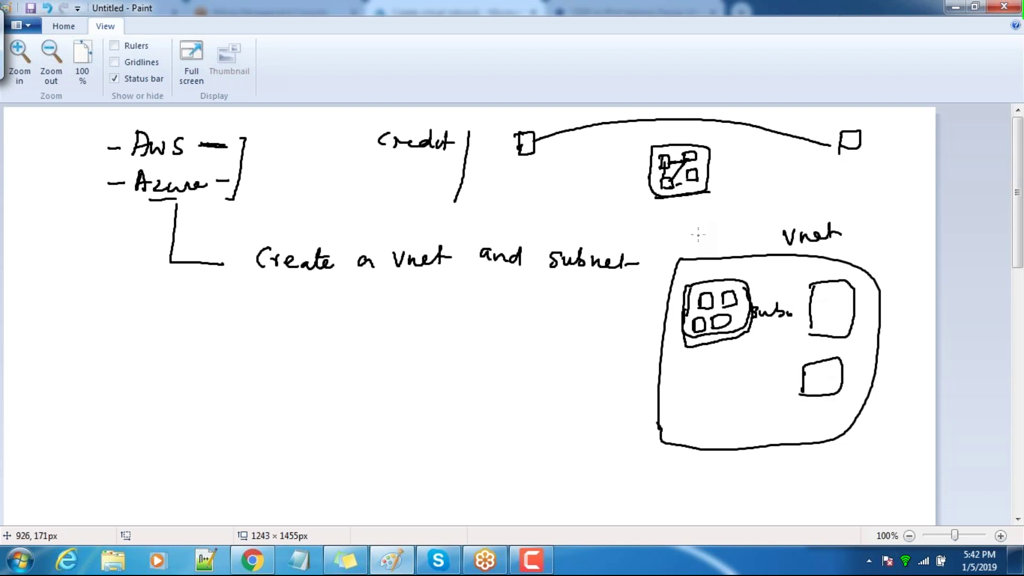
Step: Handwrite the address range 10.0.0.0/16 above the large box, beside the vnet label
mouse_move(693, 226)
left_mouse_down()
mouse_move(693, 241)
mouse_move(703, 228)
mouse_move(776, 230)
left_mouse_up()
left_click(715, 235)
left_click(737, 230)
left_click_drag(783, 223, 781, 232)
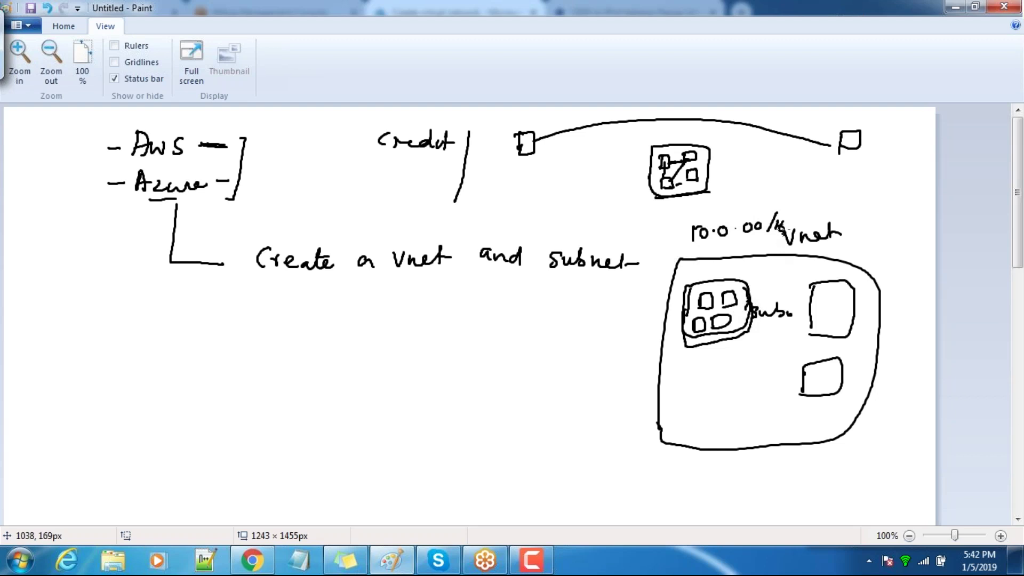
Step: Underline the handwritten address range and add short pointer strokes to the two upper subnet boxes
left_click_drag(723, 240, 788, 244)
left_click_drag(733, 286, 744, 265)
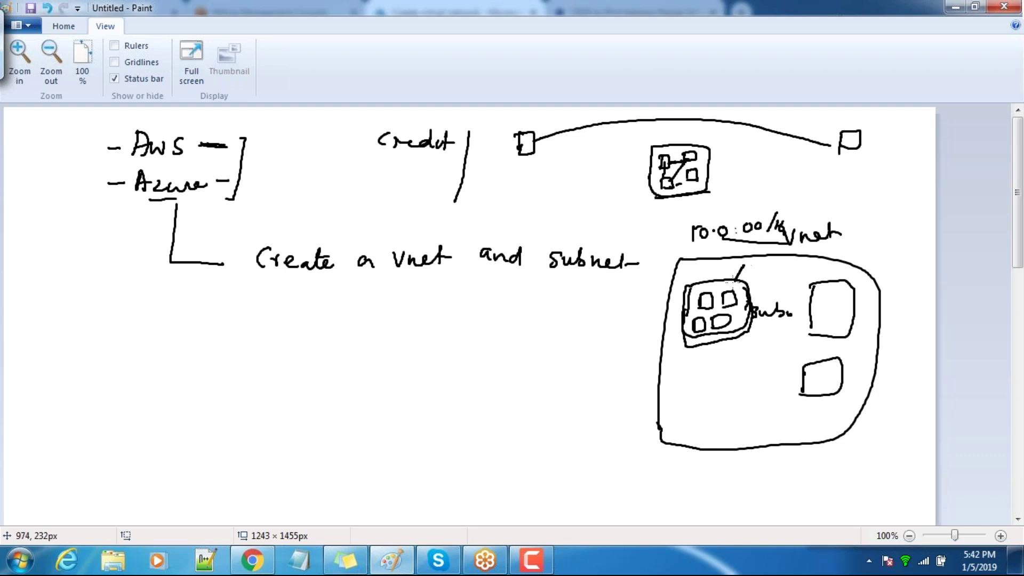
left_click_drag(812, 270, 820, 283)
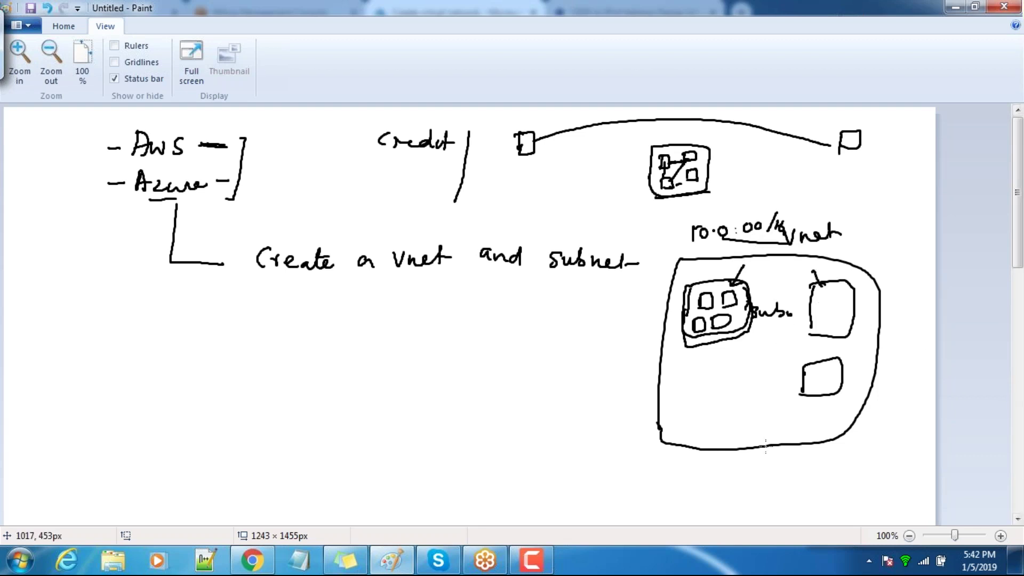
Step: Switch to the Azure portal in Chrome and name the new virtual network's subnet clouderasubnet01
left_click(253, 562)
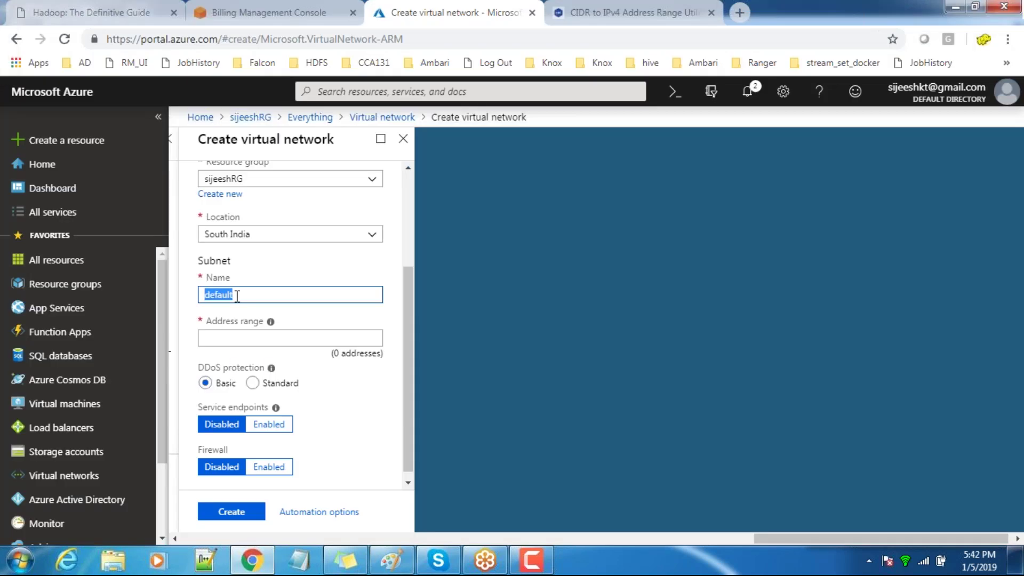
key("BackSpace")
scroll(237, 296, "up", 1)
scroll(237, 295, "down", 1)
type("h")
key("BackSpace")
type("cloudera")
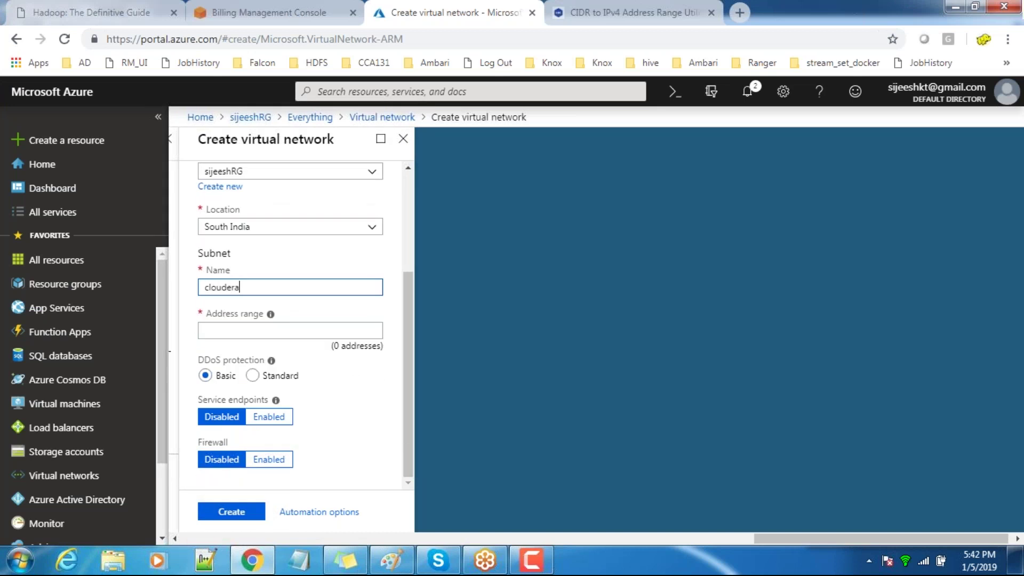
type("subnet01")
Step: Copy the virtual network's address space, 10.0.0.0/24, undoing the wrong text pasted over it
left_click(237, 329)
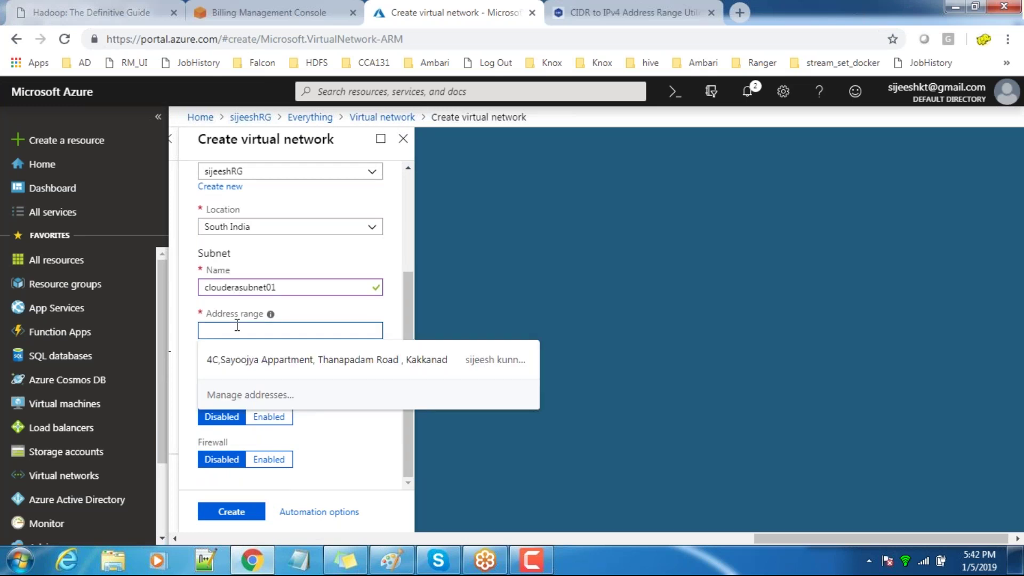
scroll(250, 277, "up", 3)
left_click(266, 238)
key("ctrl+a")
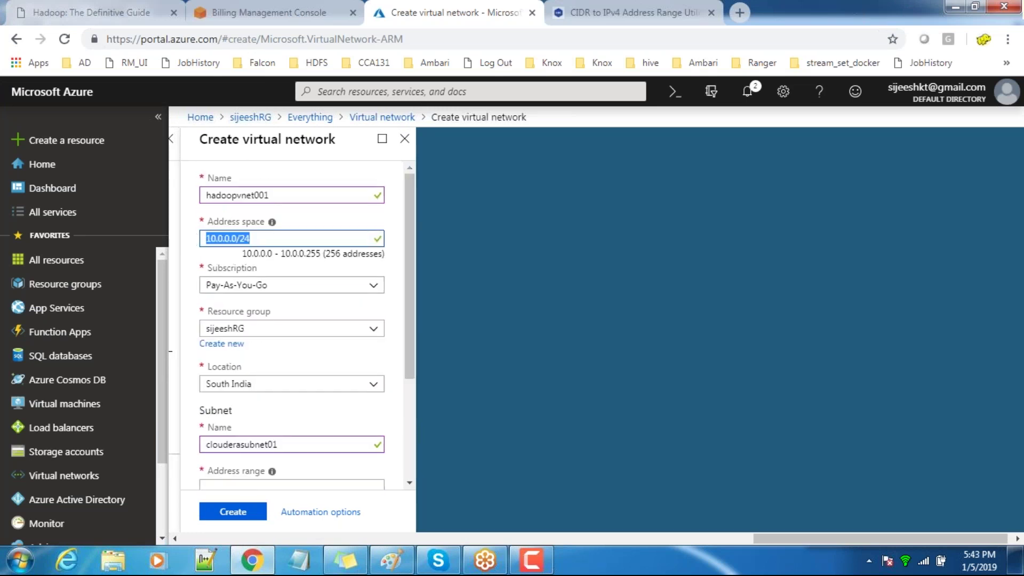
key("ctrl+v")
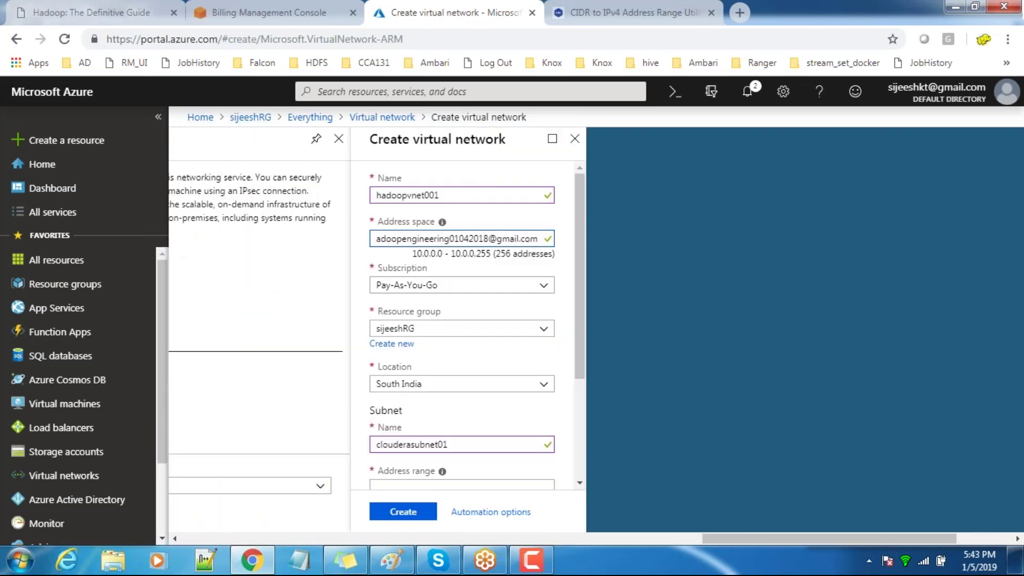
key("ctrl+z")
key("ctrl+c")
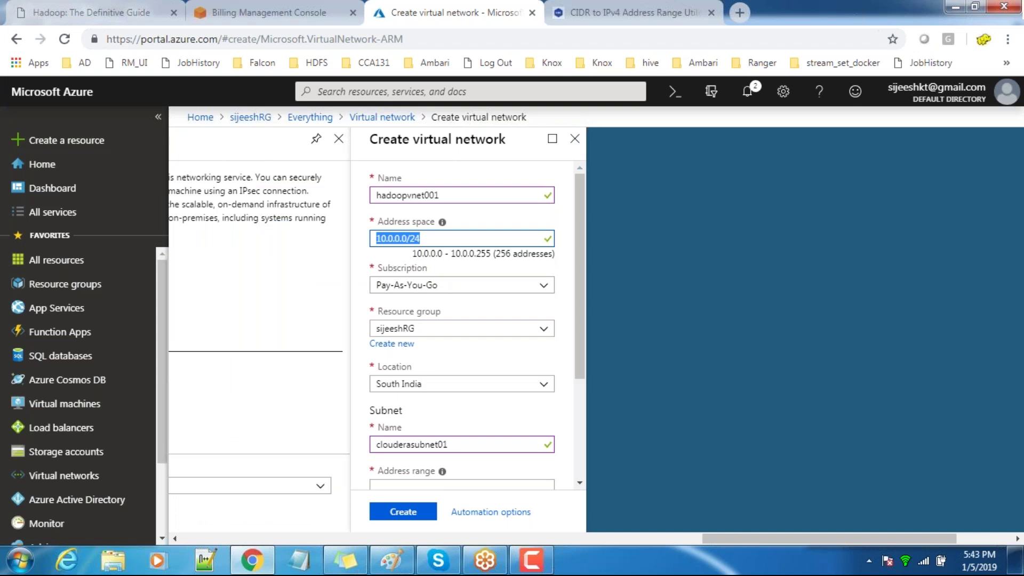
Step: Paste the copied address space into the subnet's address range and change it to 10.0.0.0/26
scroll(462, 325, "down", 3)
left_click(441, 338)
key("ctrl+v")
key("BackSpace")
type("5")
key("BackSpace")
type("6")
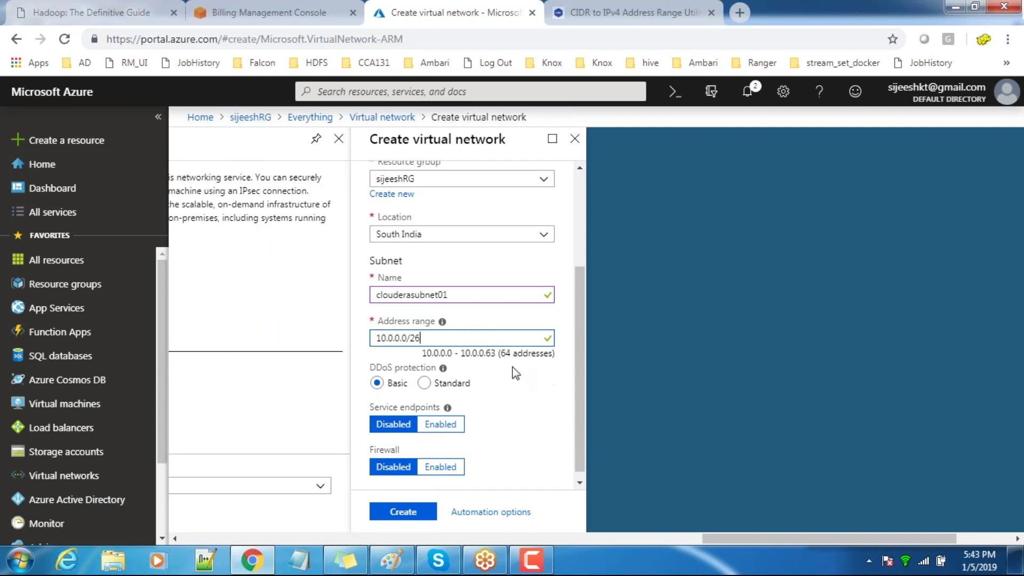
Step: Try the /27 and /28 prefixes for the subnet, set its address range to 10.0.0.0/29, and compare it with the network's address space
key("BackSpace")
type("7")
key("BackSpace")
type("8")
key("BackSpace")
type("9")
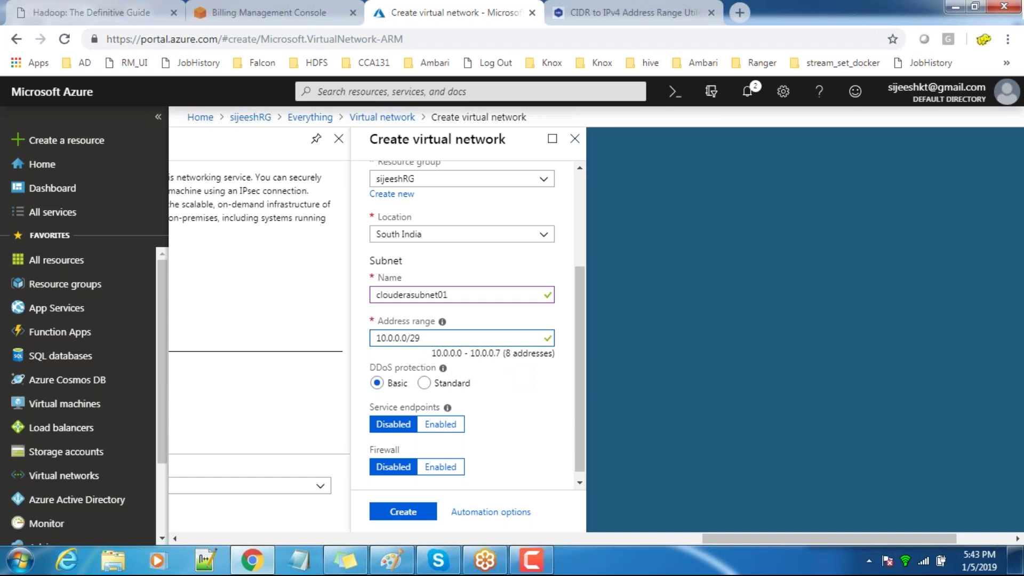
scroll(398, 295, "up", 3)
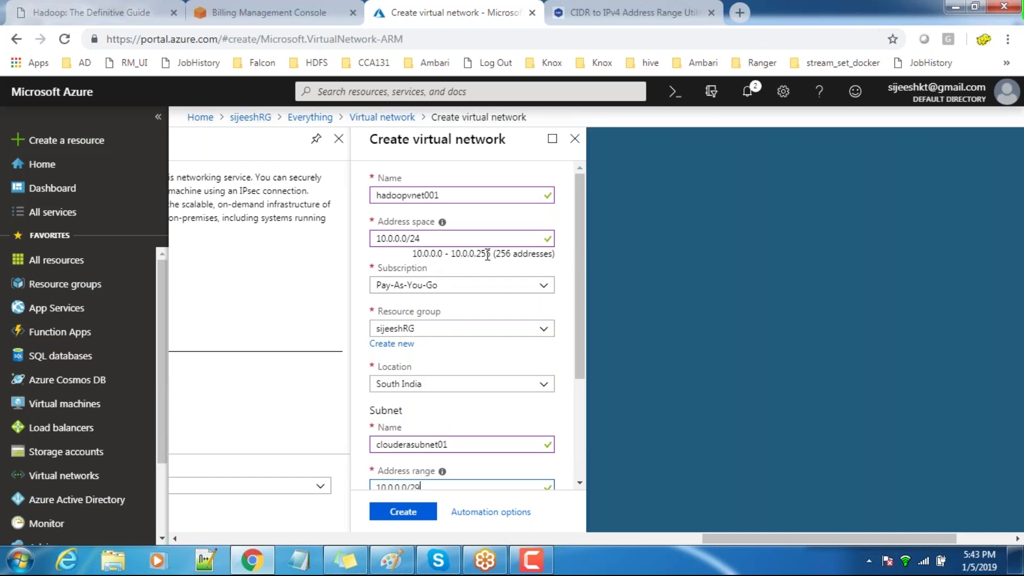
scroll(487, 255, "down", 3)
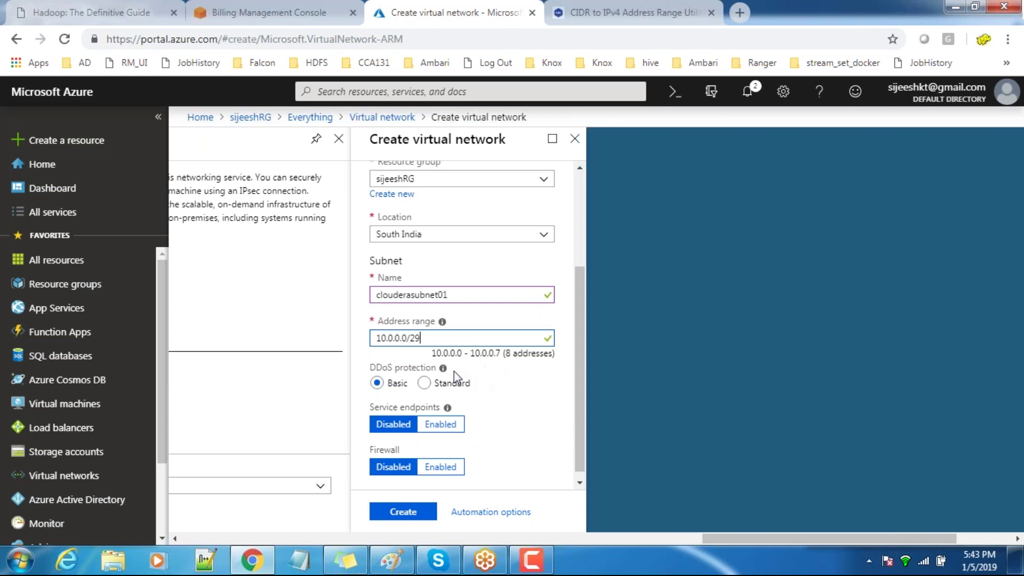
Step: Review the subnet name and remaining options, and submit the form to create the virtual network
left_click(456, 295)
left_click_drag(412, 299, 376, 299)
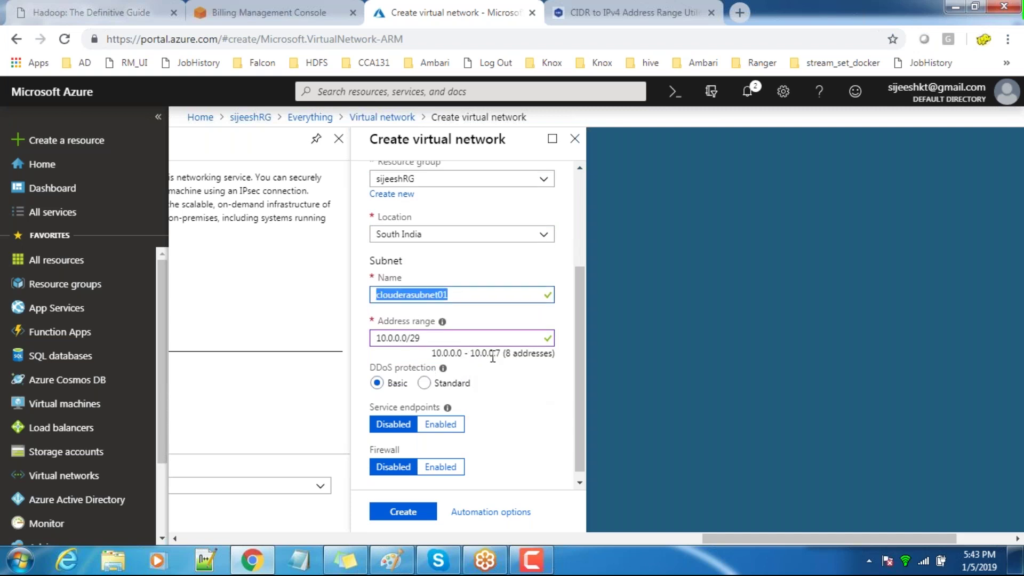
scroll(513, 409, "down", 1)
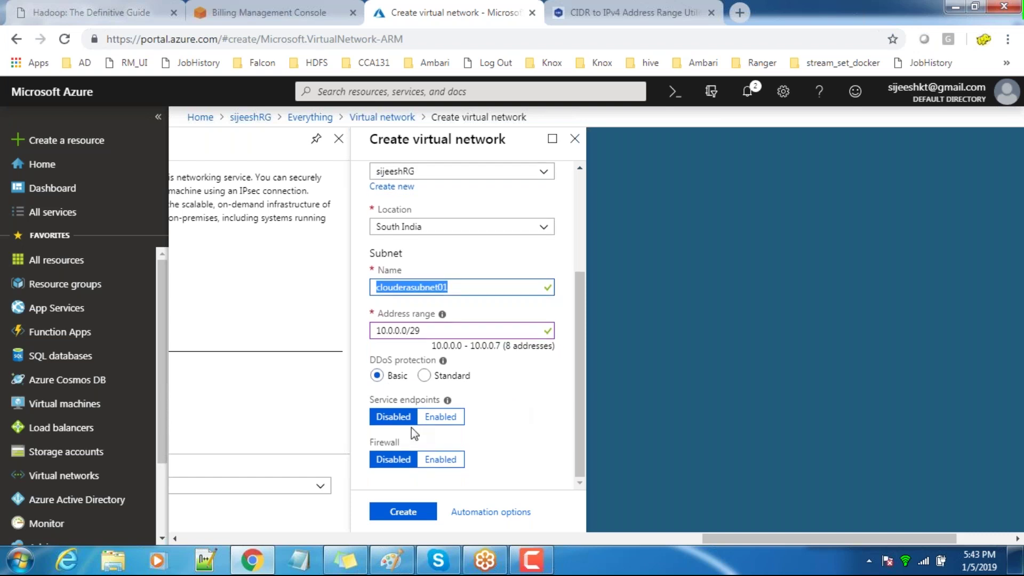
left_click(428, 515)
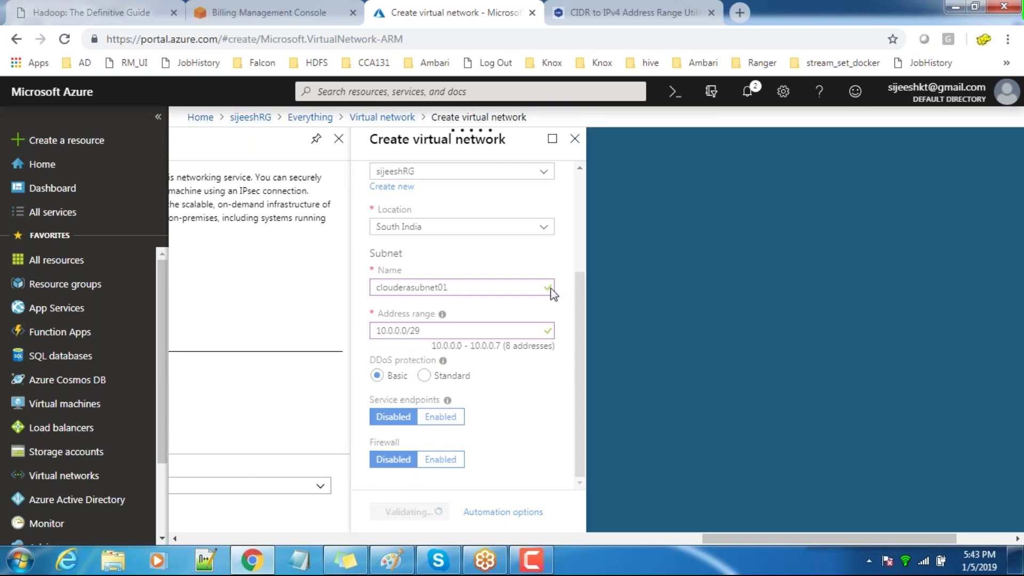
Step: Switch to Paint, write "RG" beside the large vnet box, and draw a dashed outline around the whole box
left_click(392, 560)
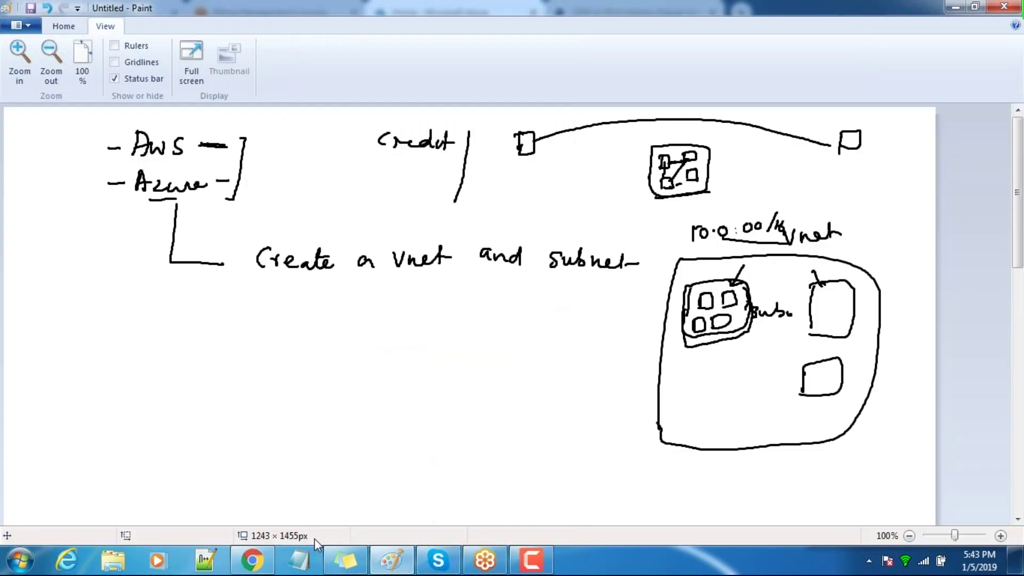
mouse_move(571, 327)
left_mouse_down()
mouse_move(564, 348)
mouse_move(598, 346)
mouse_move(602, 358)
left_mouse_up()
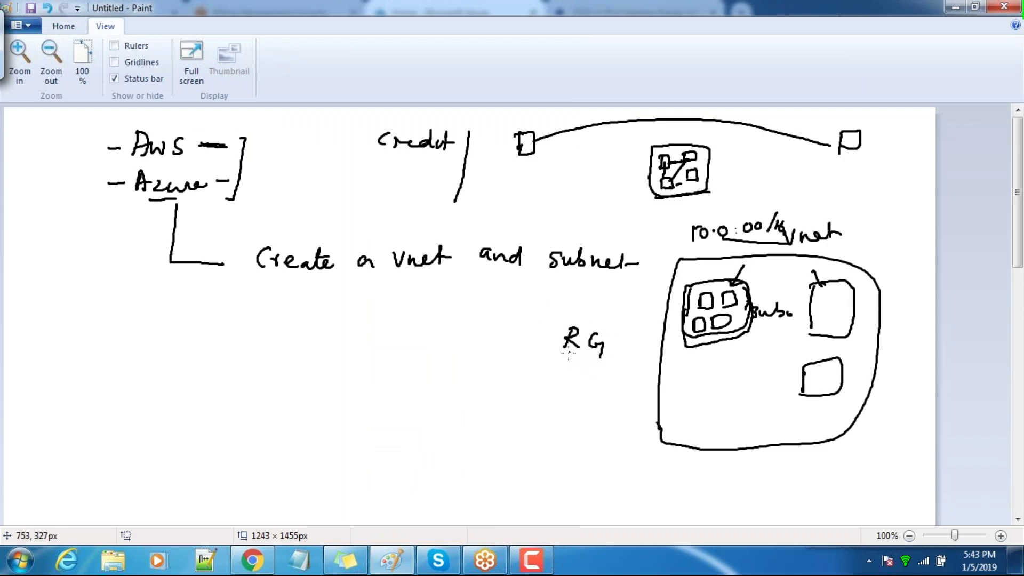
left_click_drag(596, 290, 584, 311)
left_click_drag(585, 347, 582, 354)
mouse_move(577, 377)
left_mouse_down()
mouse_move(574, 419)
mouse_move(642, 484)
mouse_move(771, 514)
mouse_move(858, 513)
left_mouse_up()
mouse_move(596, 258)
left_mouse_down()
mouse_move(603, 224)
mouse_move(669, 172)
mouse_move(848, 188)
mouse_move(886, 253)
mouse_move(888, 284)
mouse_move(856, 482)
mouse_move(842, 501)
left_mouse_up()
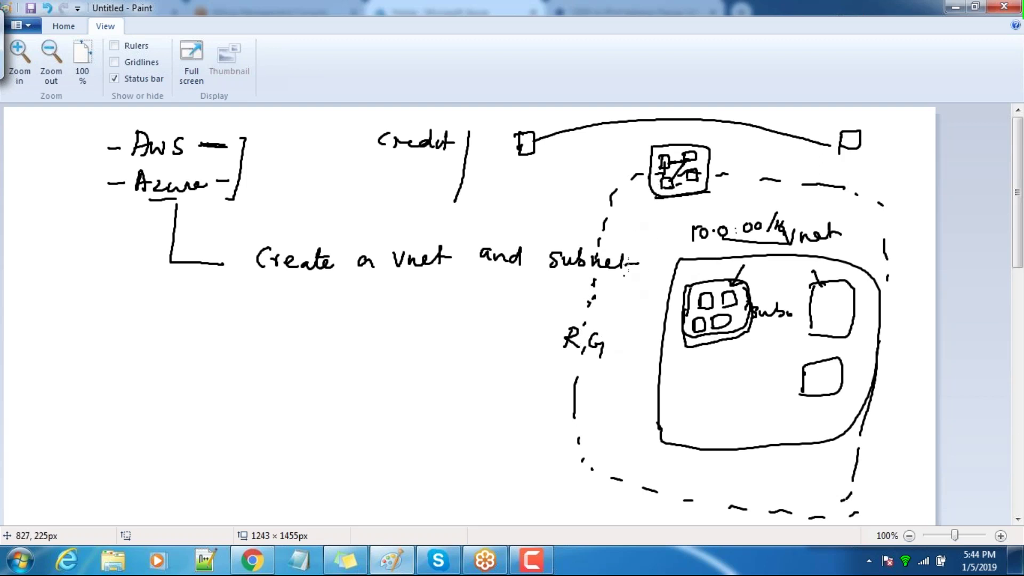
Step: Write "vnet" below the large box, underline the first subnet box, and add a pointer stroke above it
left_click_drag(690, 463, 738, 469)
left_click_drag(715, 353, 744, 347)
mouse_move(711, 261)
left_mouse_down()
mouse_move(711, 291)
mouse_move(718, 286)
left_mouse_up()
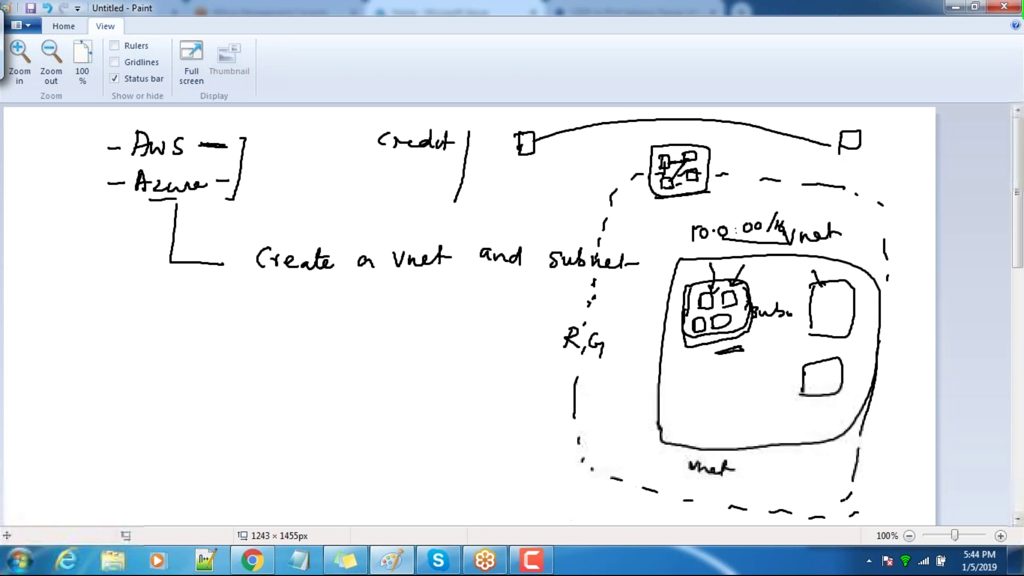
Step: Switch back to the Azure portal and open the South India resource group to view its resources
left_click(256, 563)
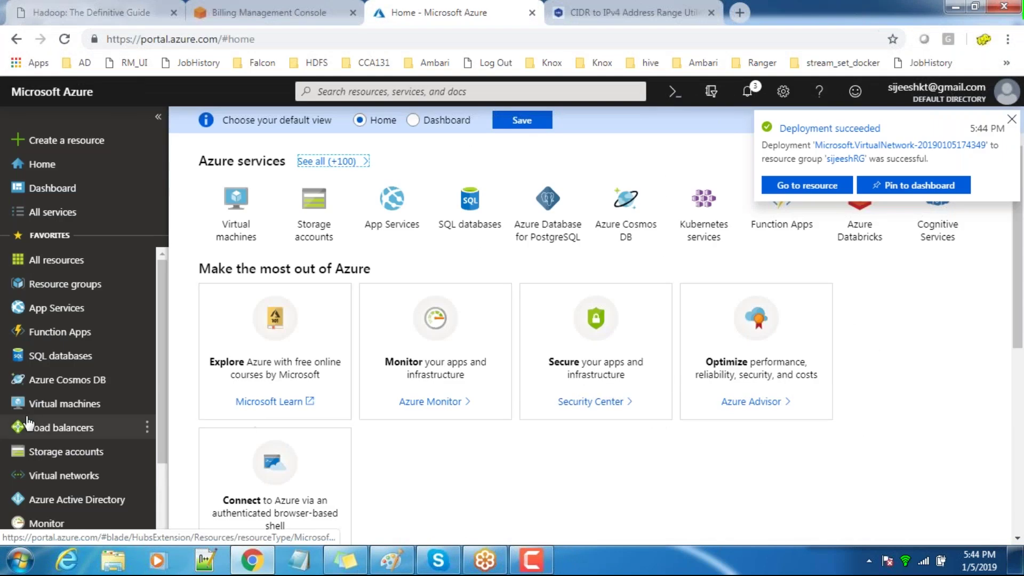
left_click(42, 289)
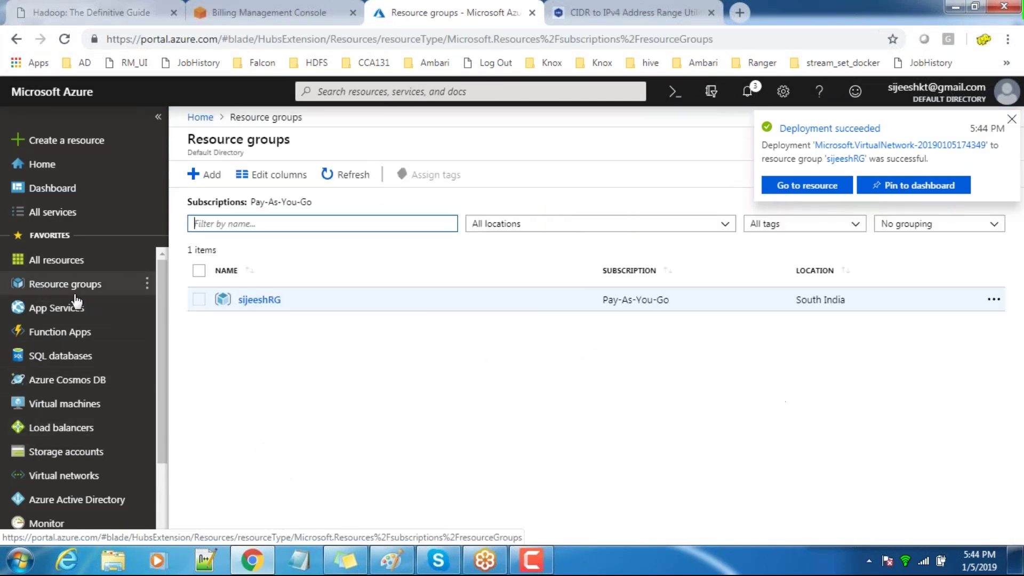
left_click(257, 304)
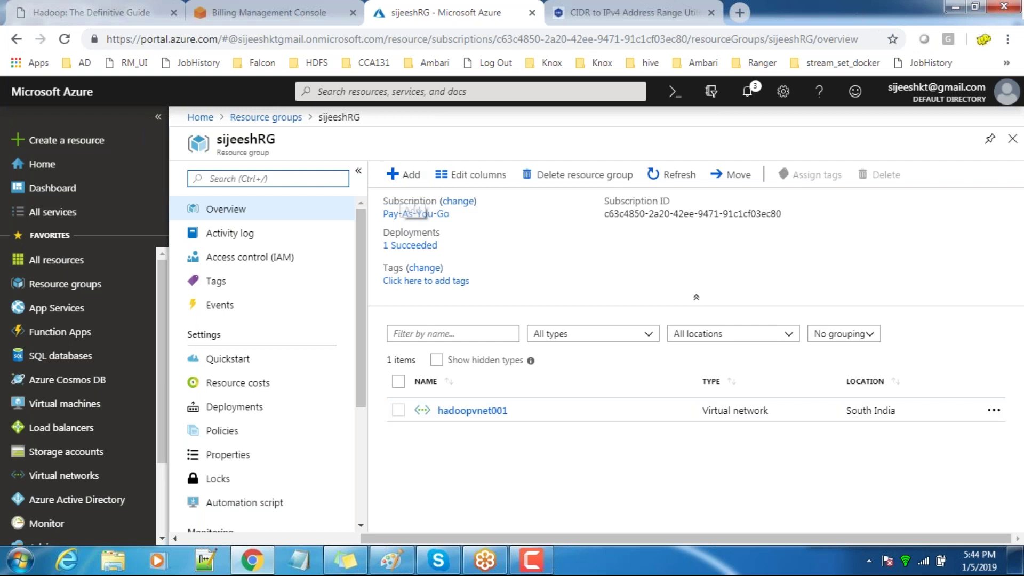
left_click(82, 291)
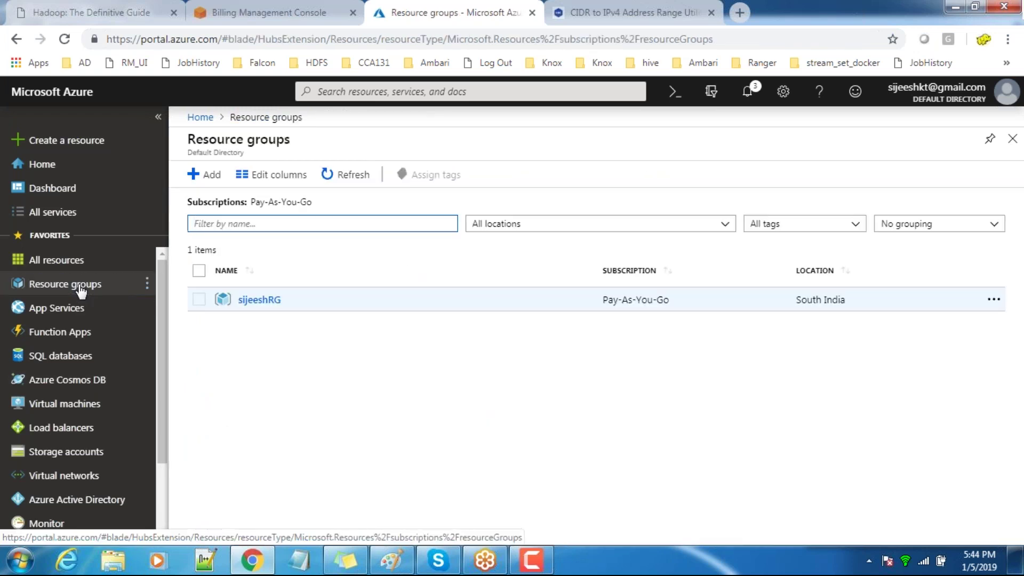
left_click(260, 300)
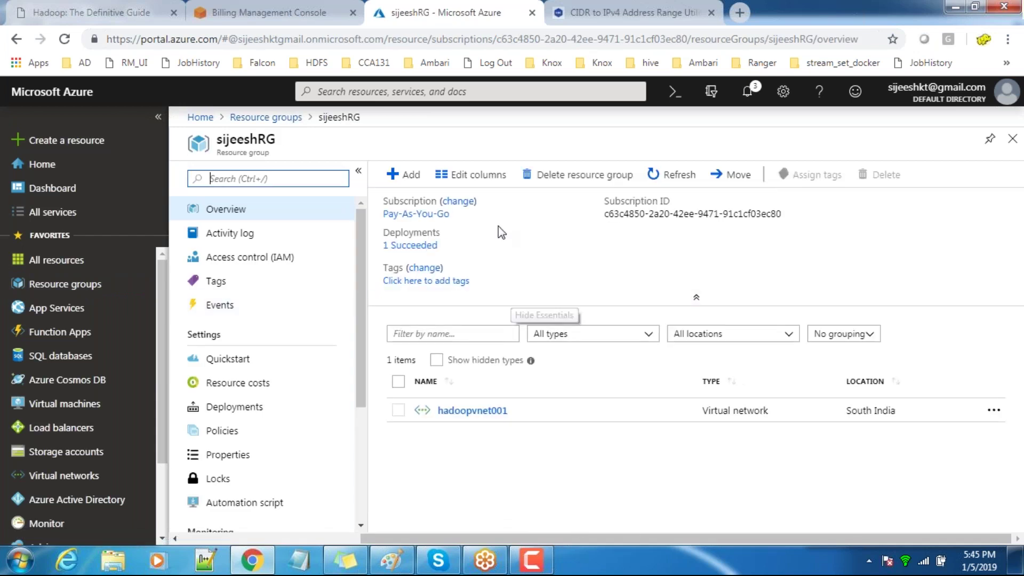
left_click(410, 180)
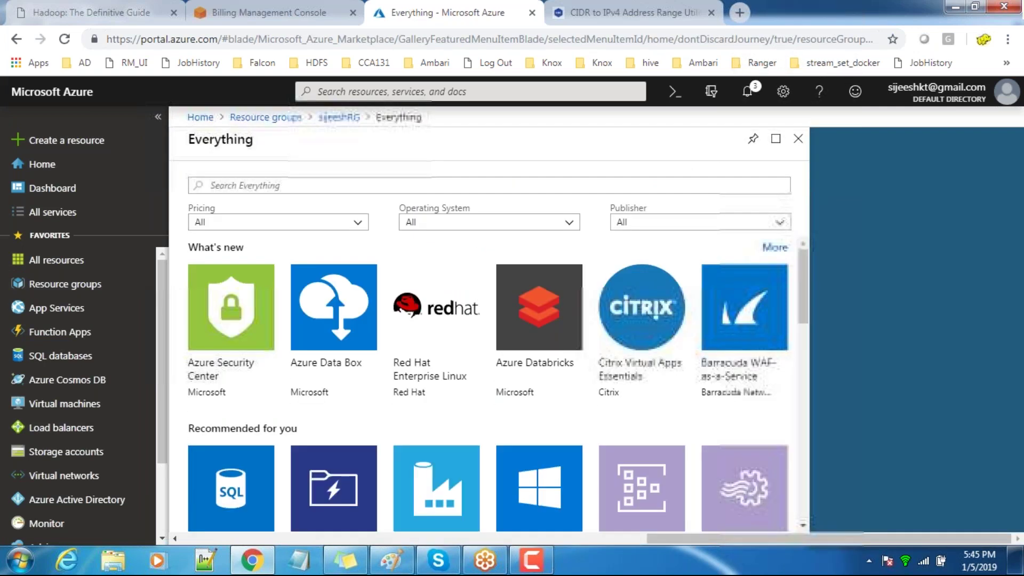
type("vir")
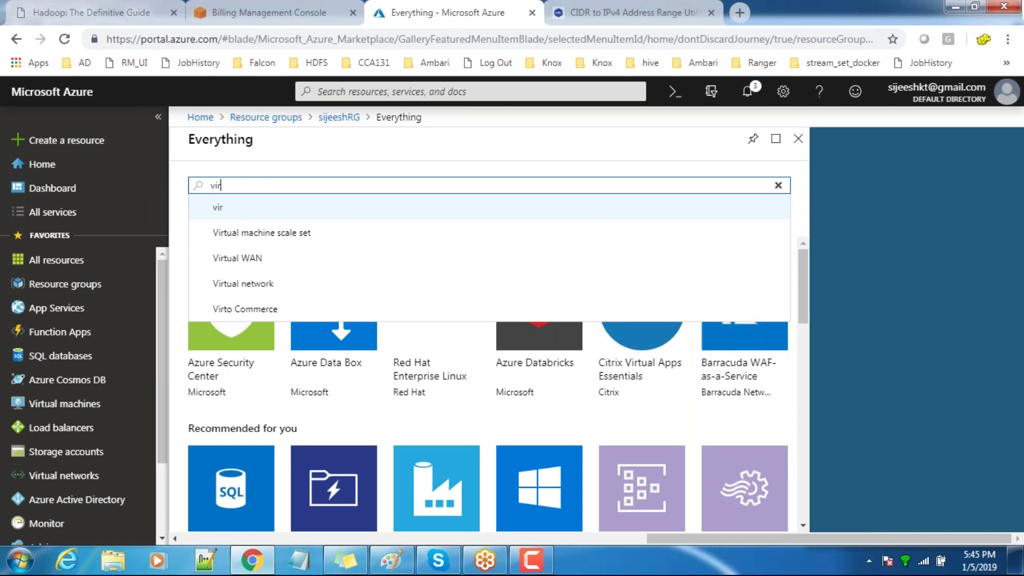
type("t")
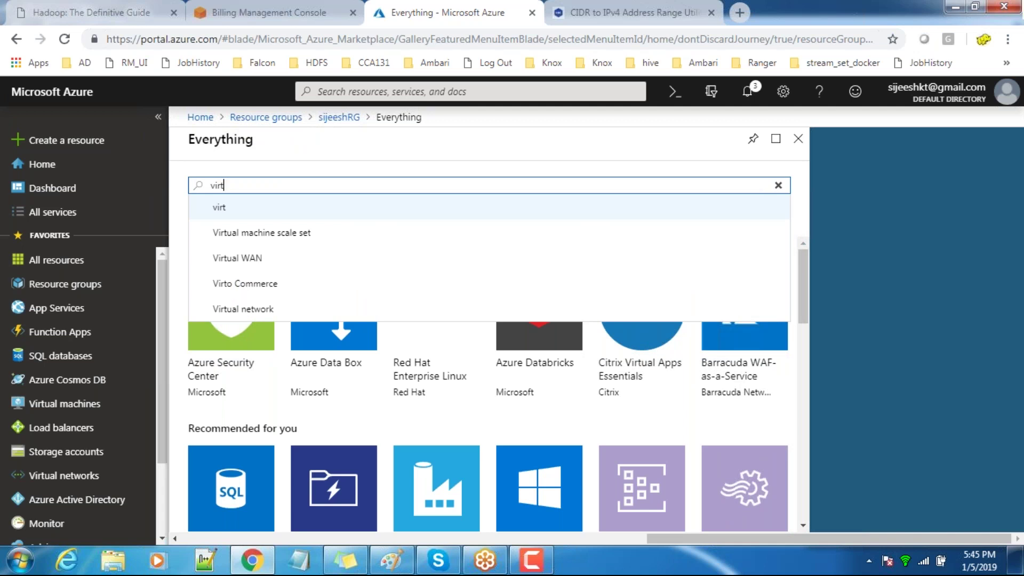
type("ual mac")
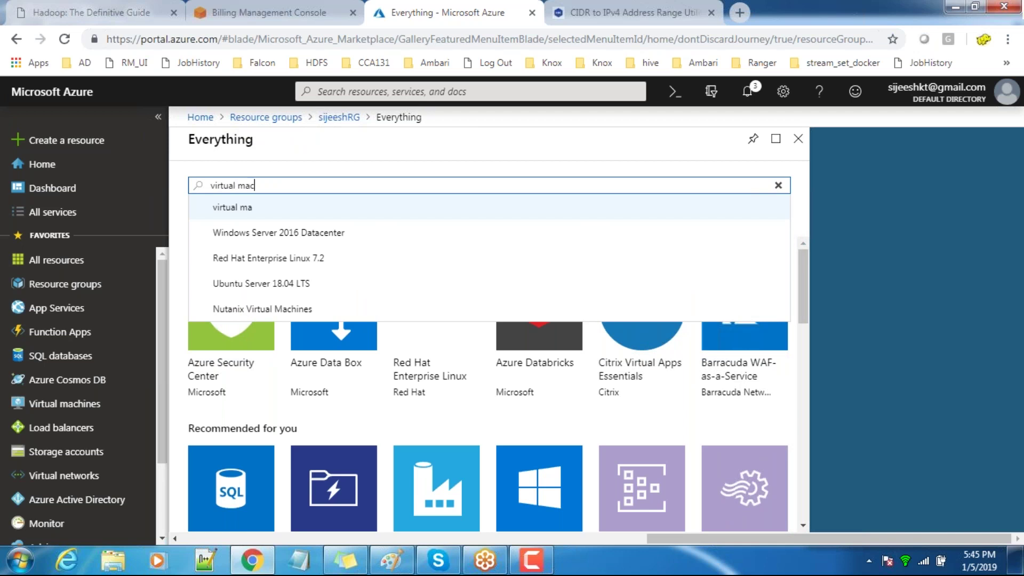
type("hine")
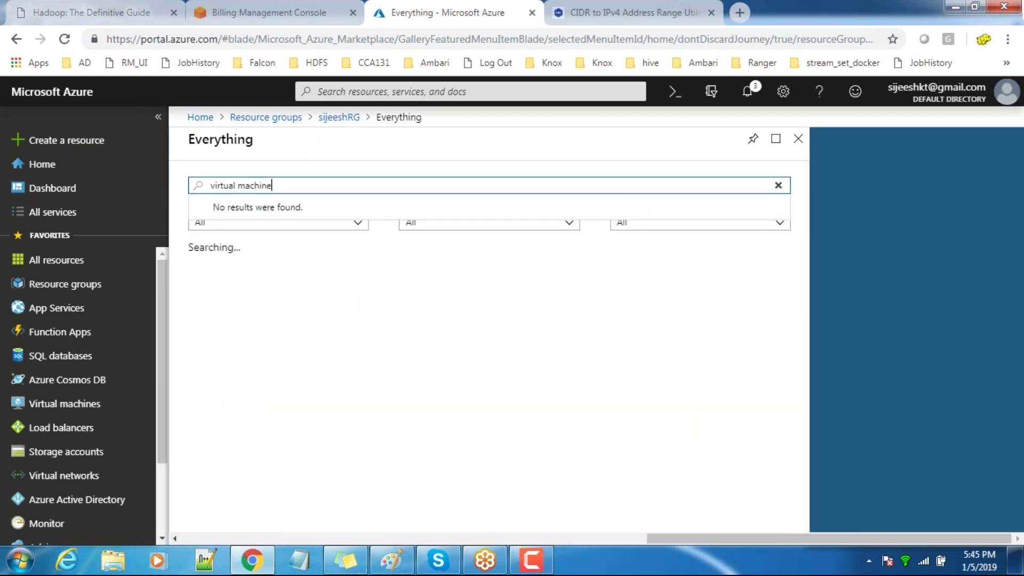
left_click(798, 139)
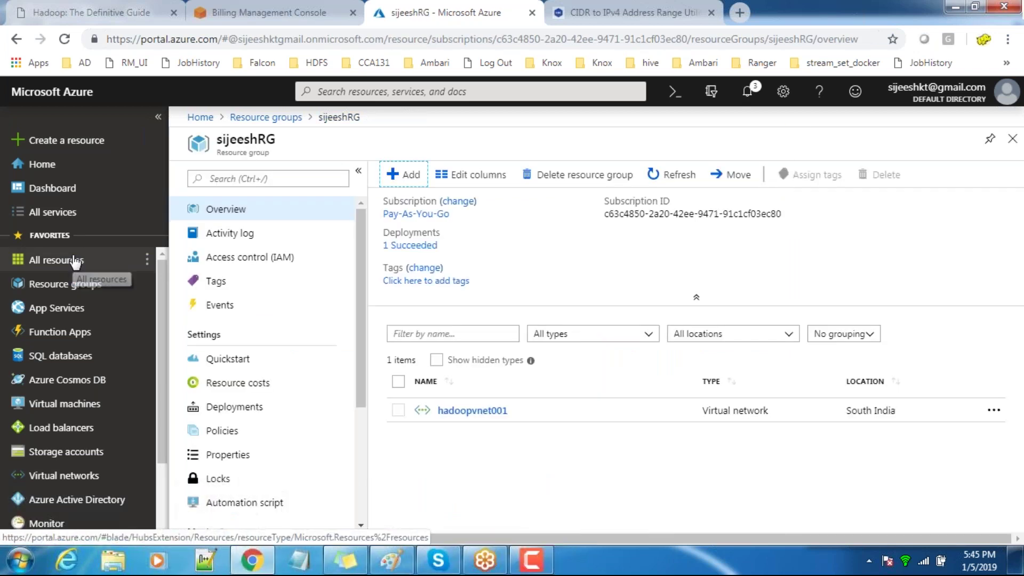
Step: Start creating a new resource and browse the Compute offerings in the Azure Marketplace
left_click(68, 145)
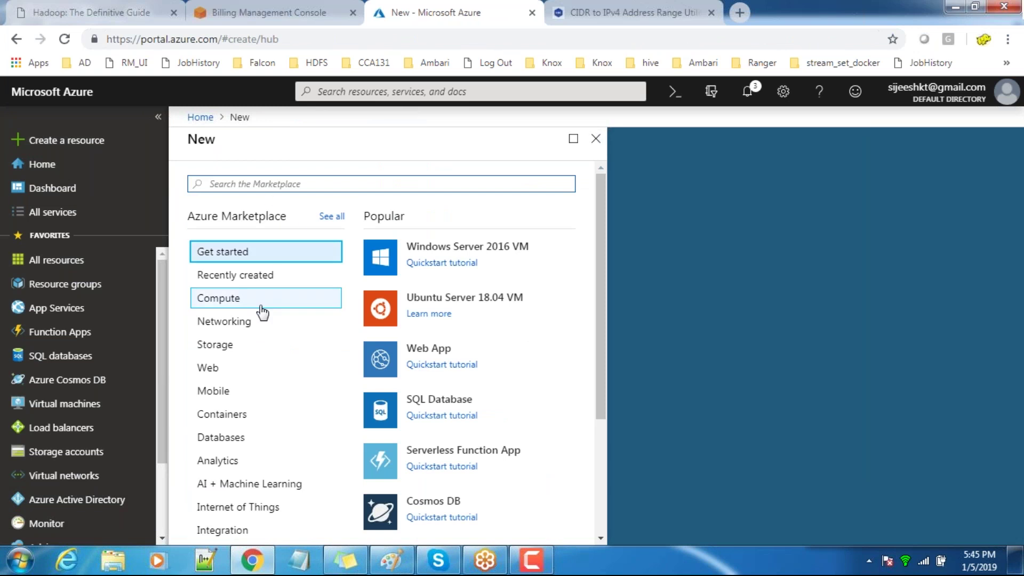
left_click(59, 143)
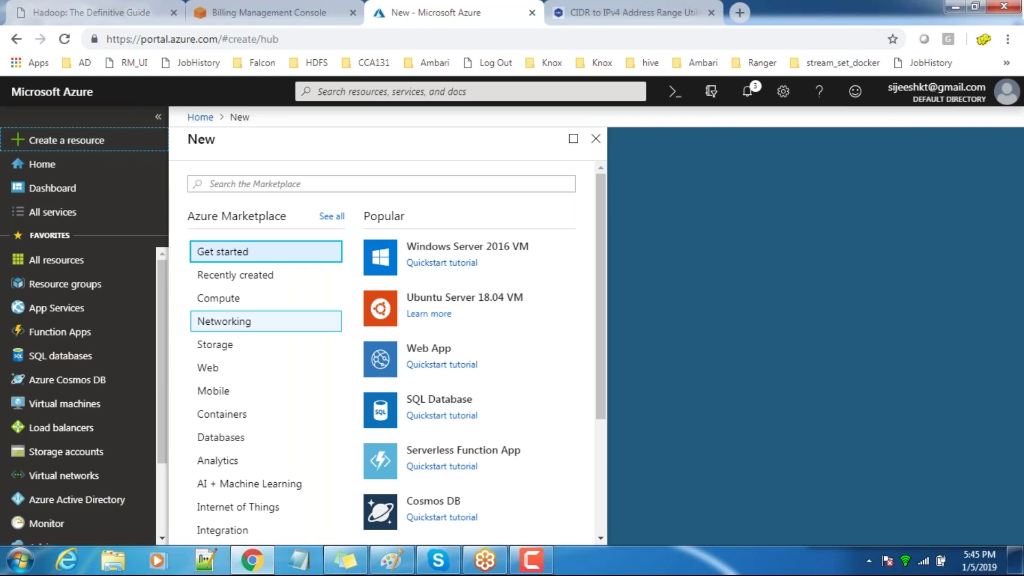
scroll(218, 325, "down", 3)
scroll(218, 406, "down", 1)
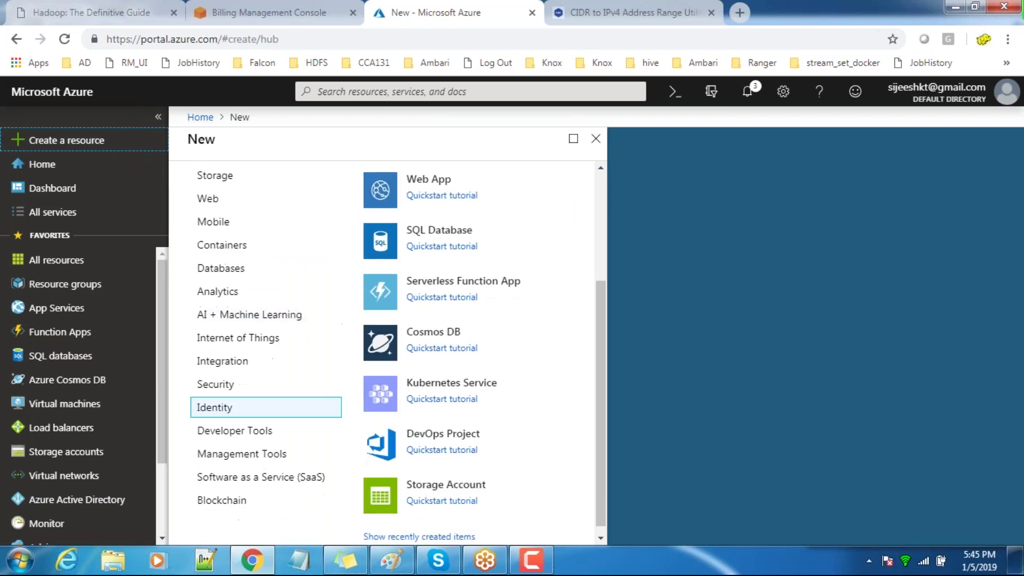
scroll(213, 394, "up", 4)
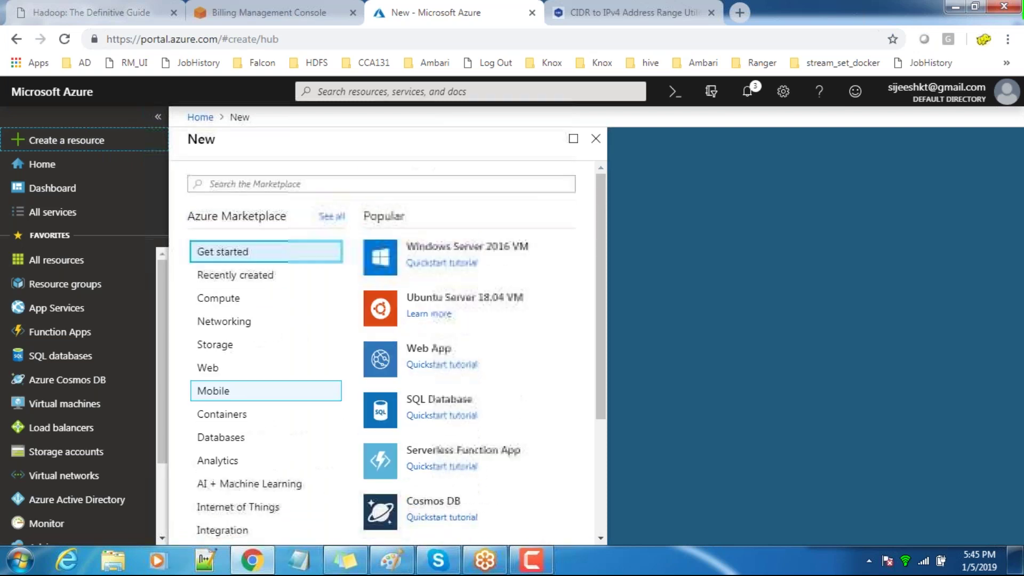
left_click(222, 297)
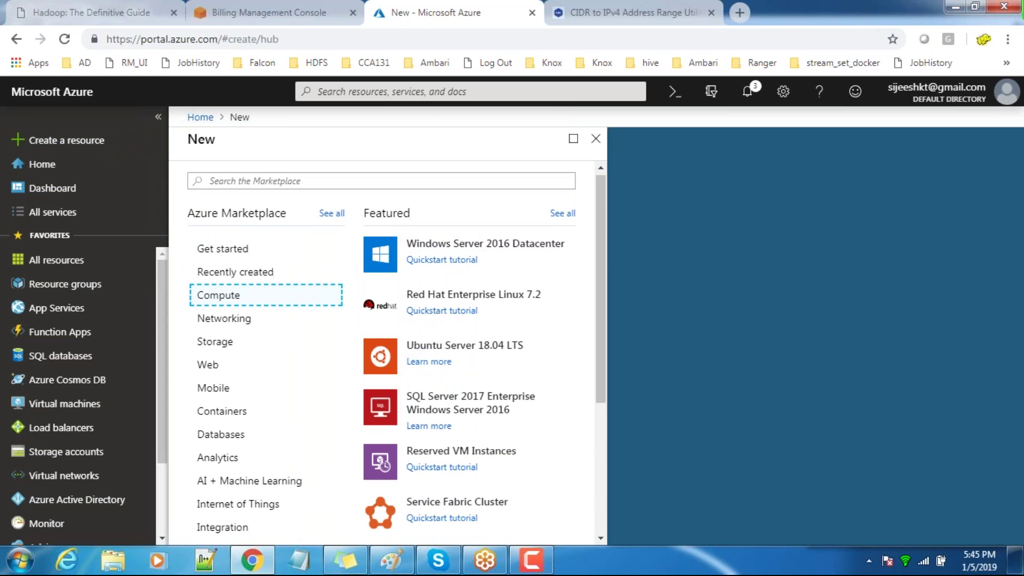
scroll(480, 329, "down", 5)
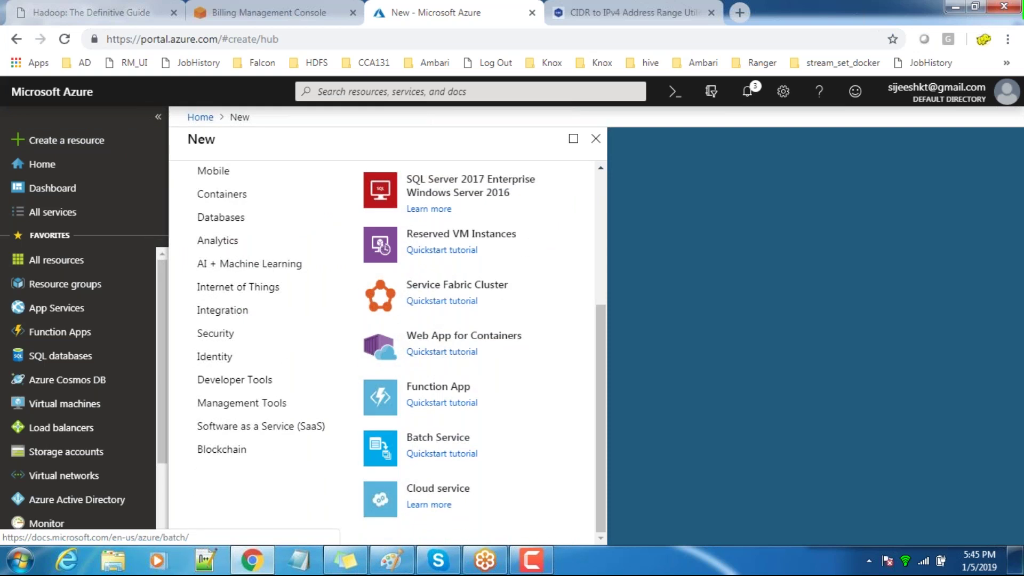
scroll(429, 364, "up", 5)
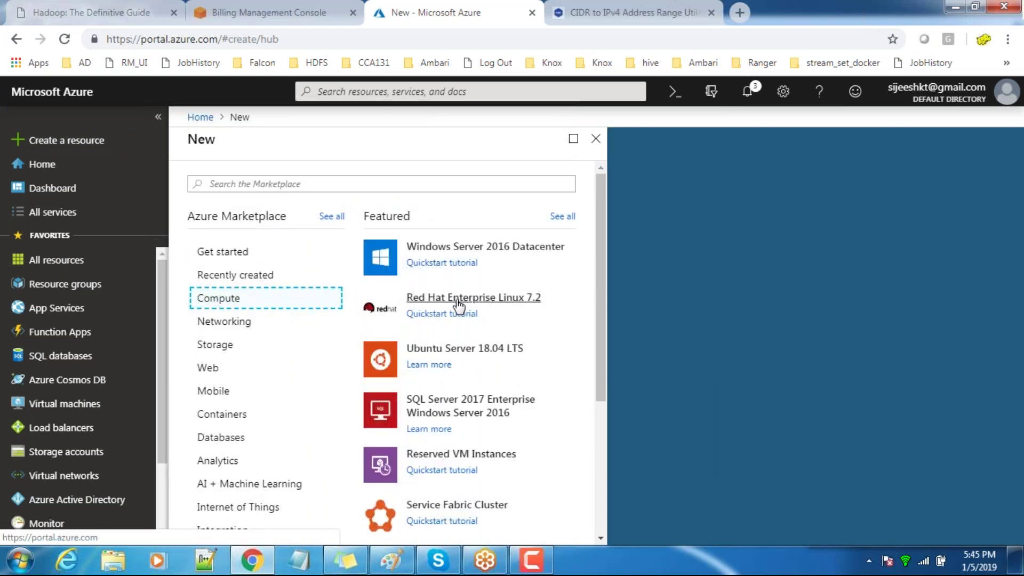
Step: Show all Compute offerings in the Marketplace and filter the operating system to Cent OS only
scroll(464, 326, "down", 5)
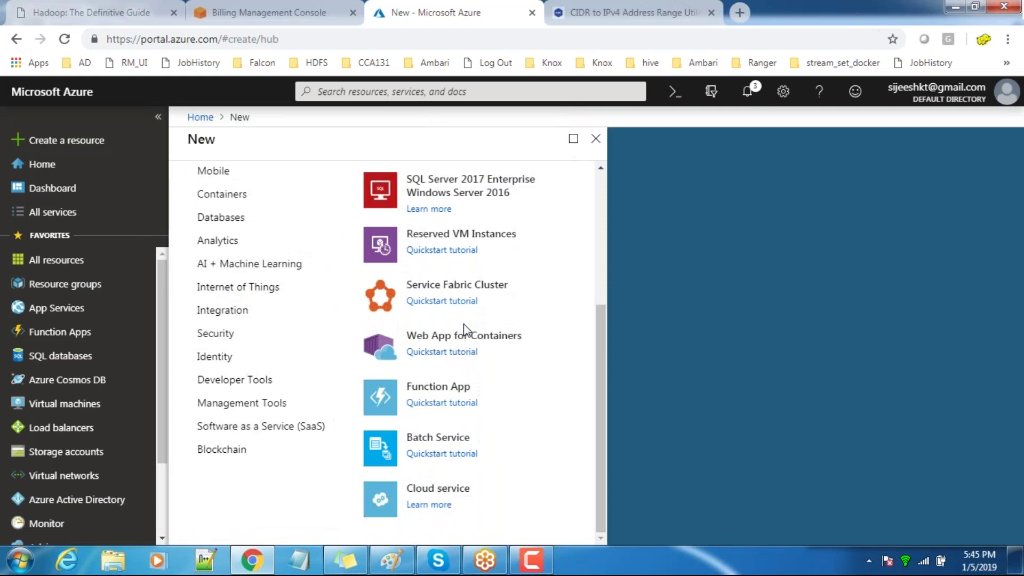
scroll(463, 325, "up", 5)
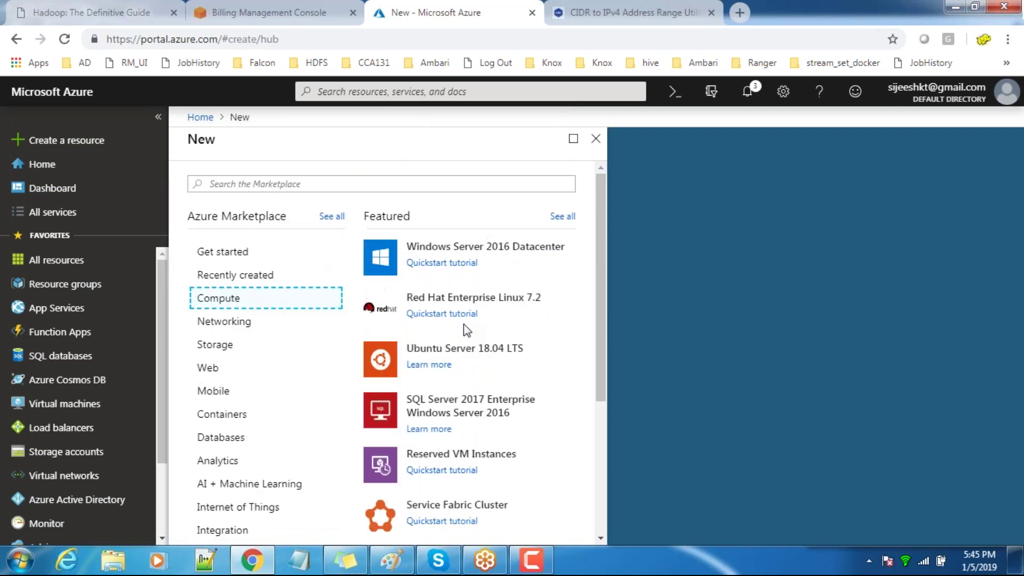
left_click(567, 218)
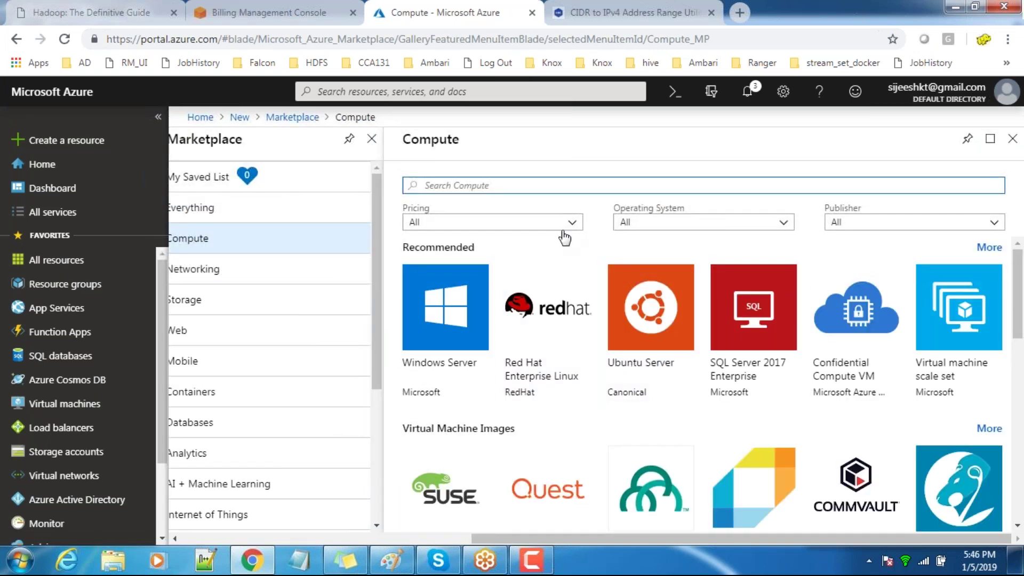
left_click(667, 220)
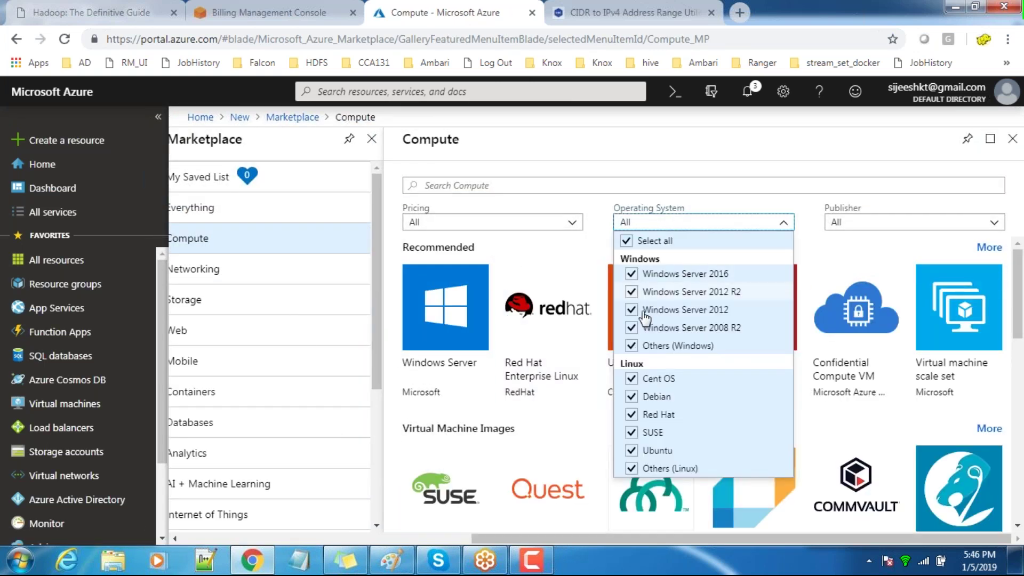
left_click(629, 242)
left_click(633, 379)
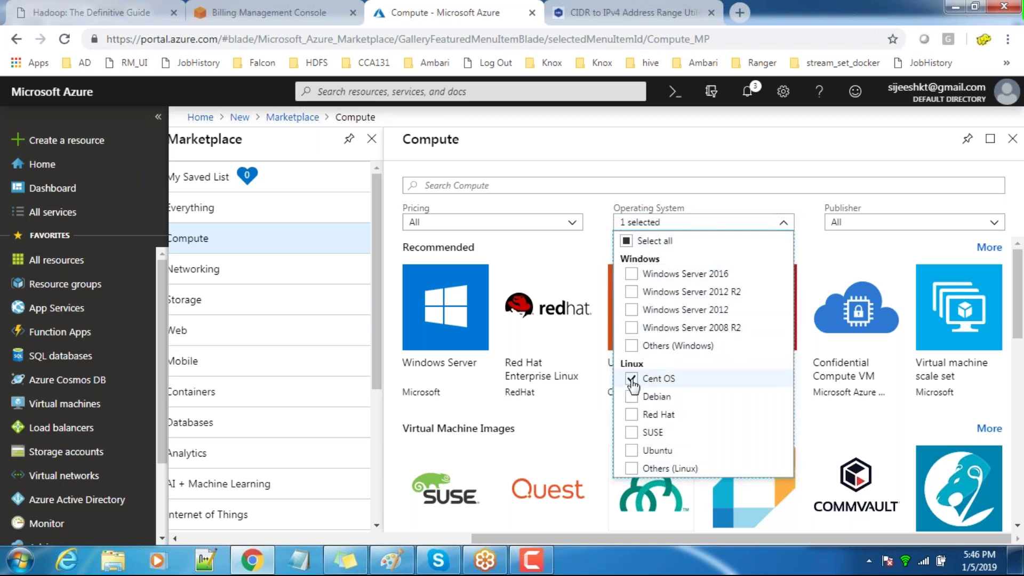
left_click(780, 158)
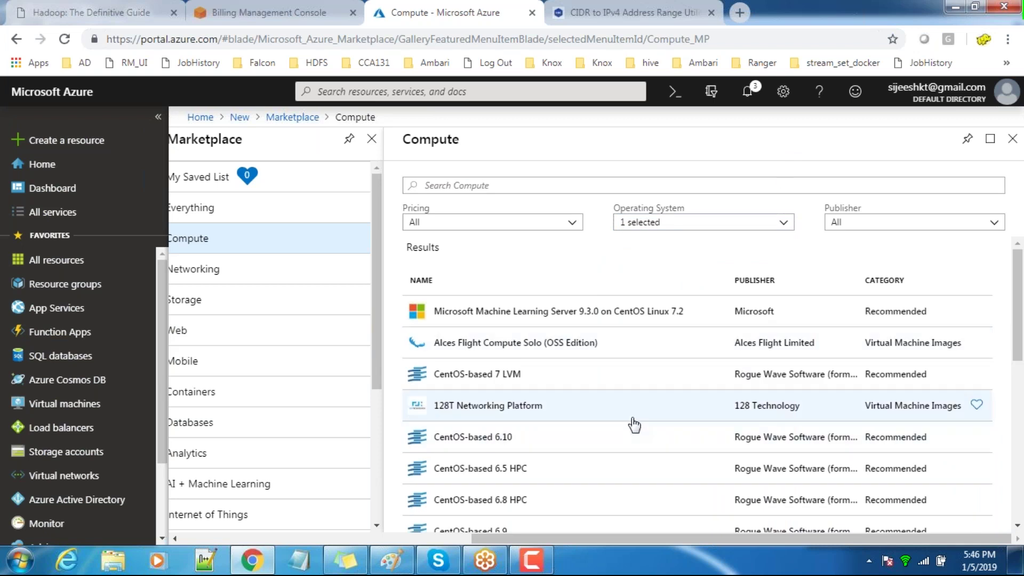
Step: Load more of the Cent OS results and open the details of the CentOS-based 7.3 image
scroll(634, 424, "down", 3)
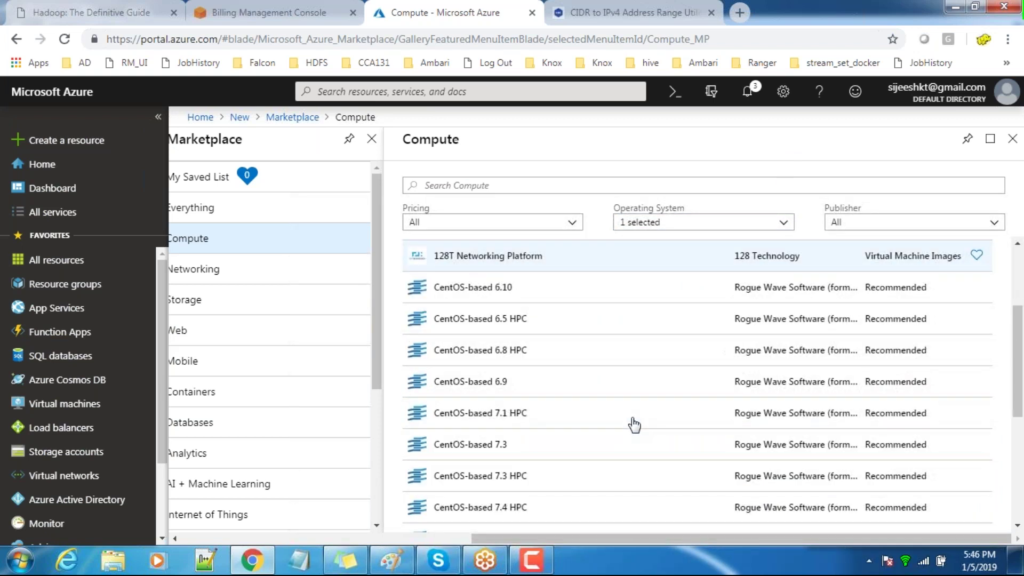
scroll(634, 425, "down", 4)
scroll(634, 425, "down", 1)
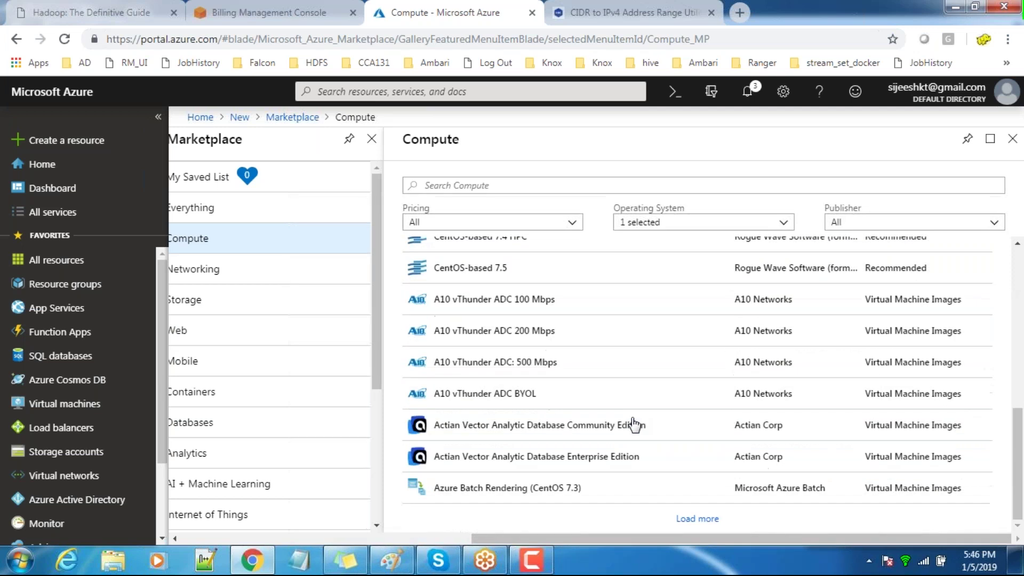
left_click(683, 519)
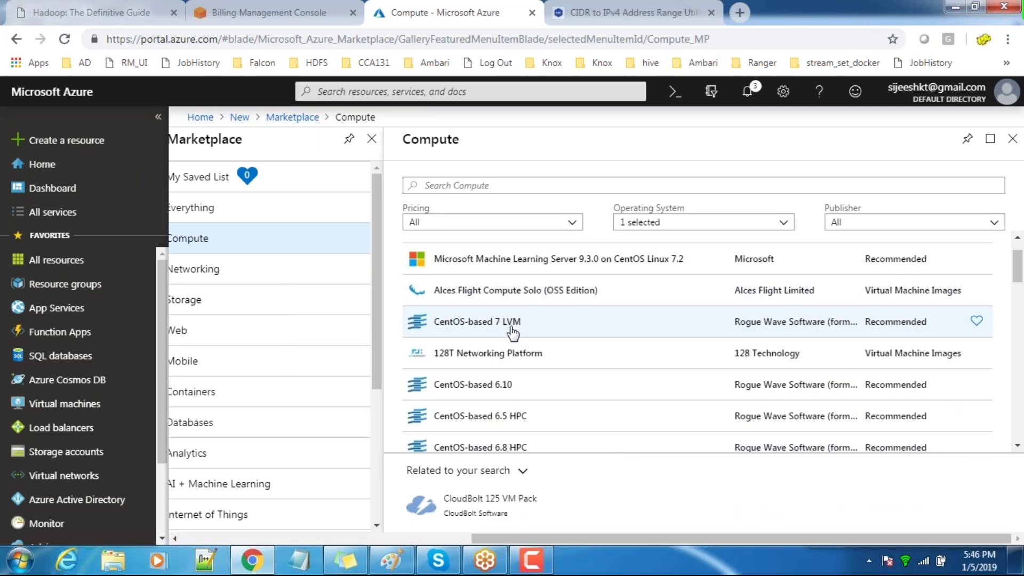
scroll(513, 333, "down", 1)
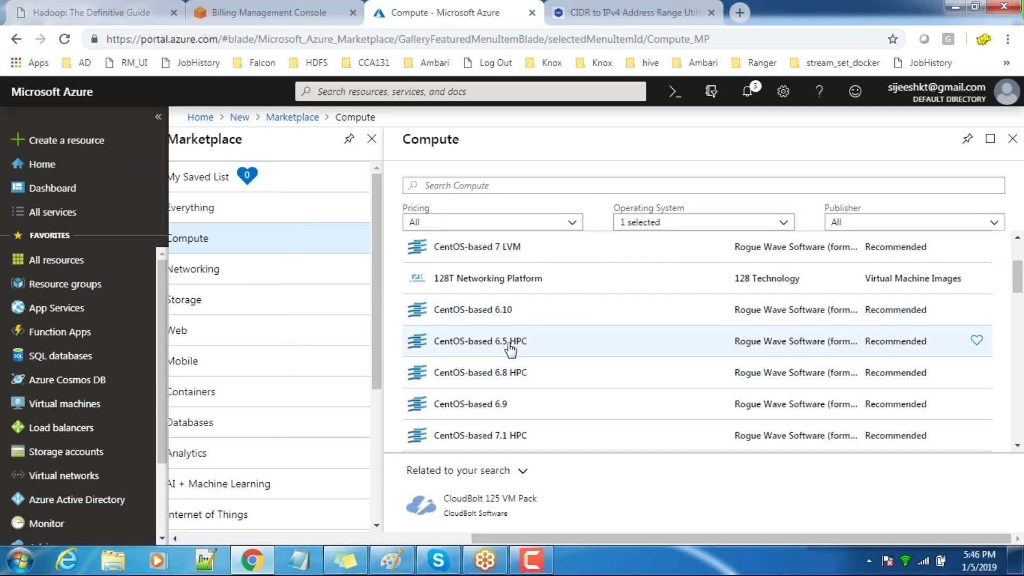
scroll(510, 347, "down", 1)
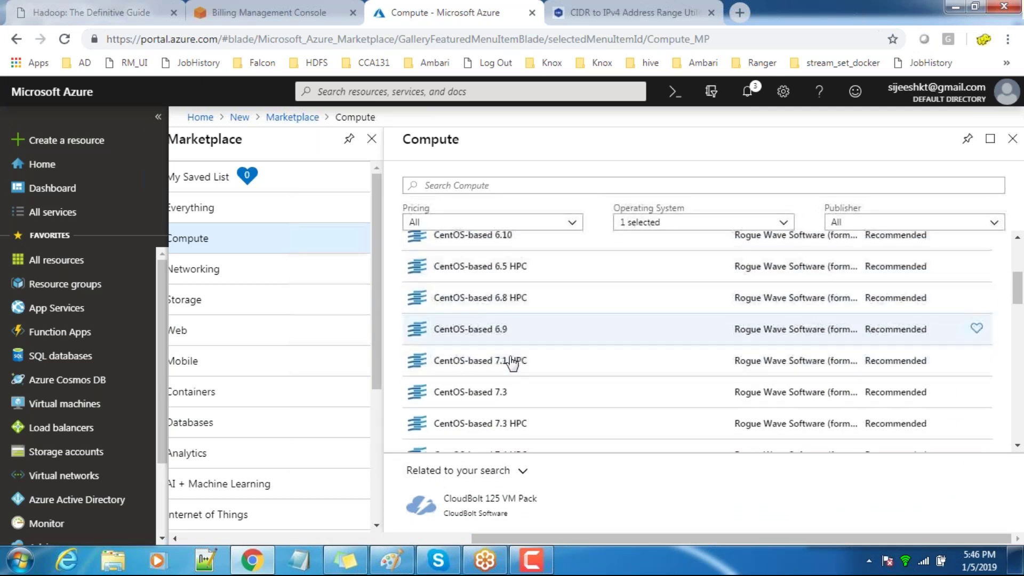
left_click(491, 395)
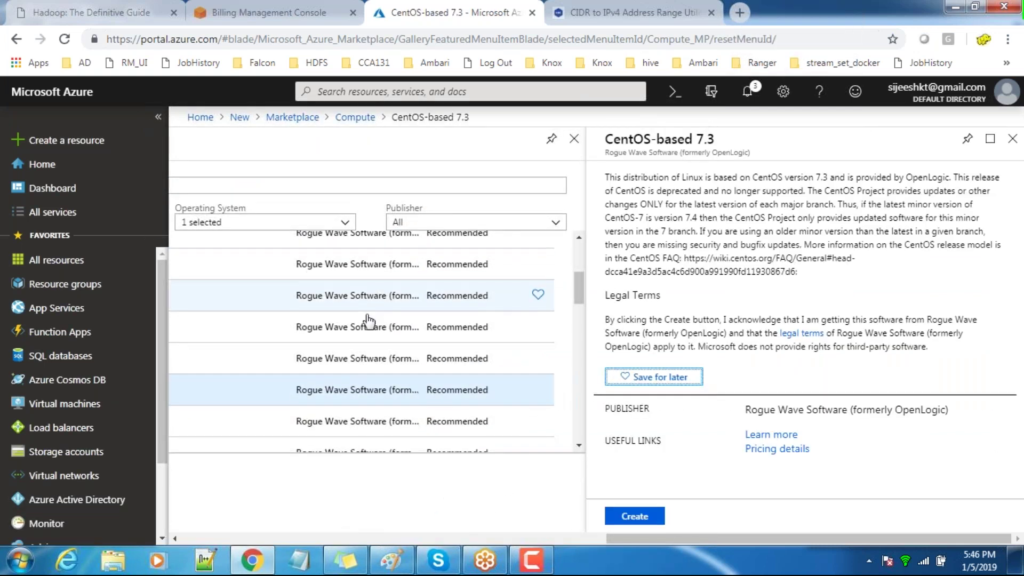
Step: Bring the Compute results list back into view, load more entries, and look through the additional CentOS images
scroll(368, 331, "down", 10)
scroll(368, 320, "up", 10)
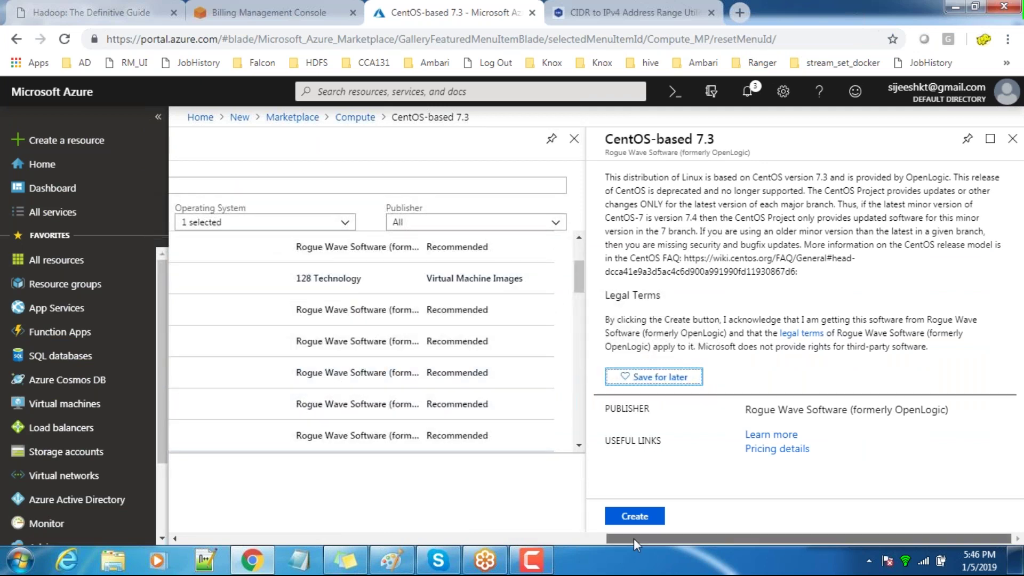
left_click_drag(629, 540, 511, 537)
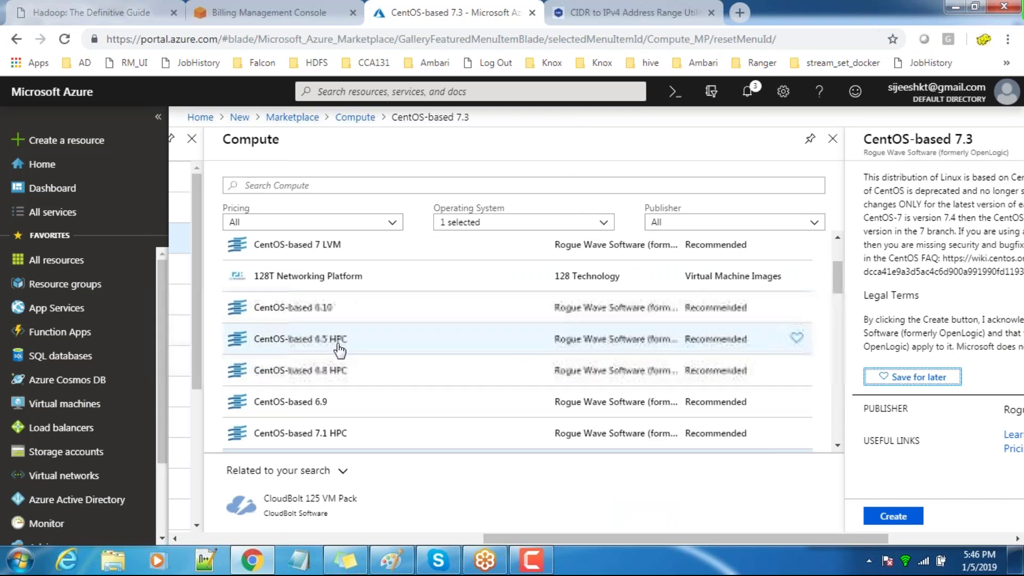
scroll(339, 351, "down", 5)
scroll(339, 350, "down", 10)
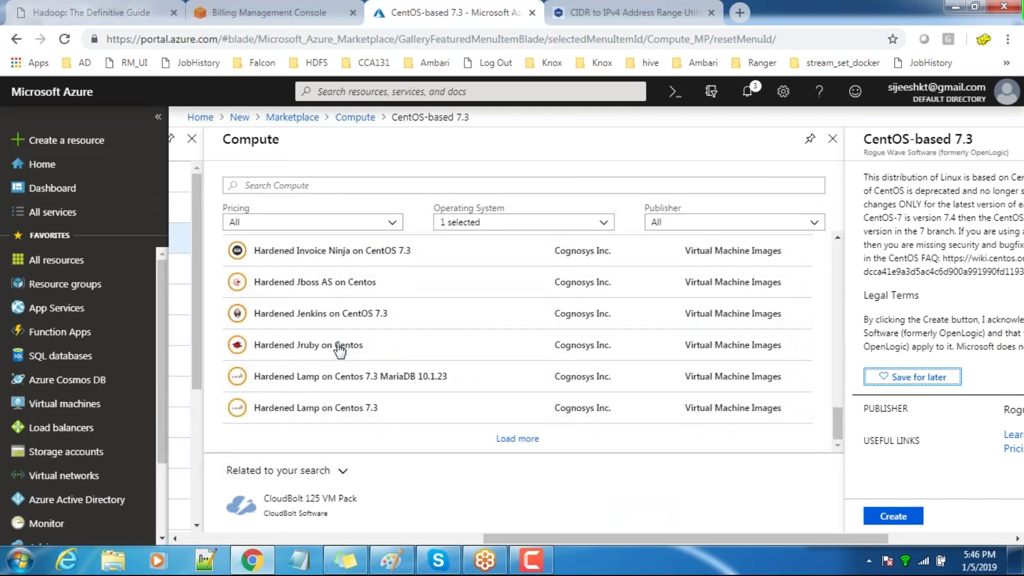
left_click(517, 438)
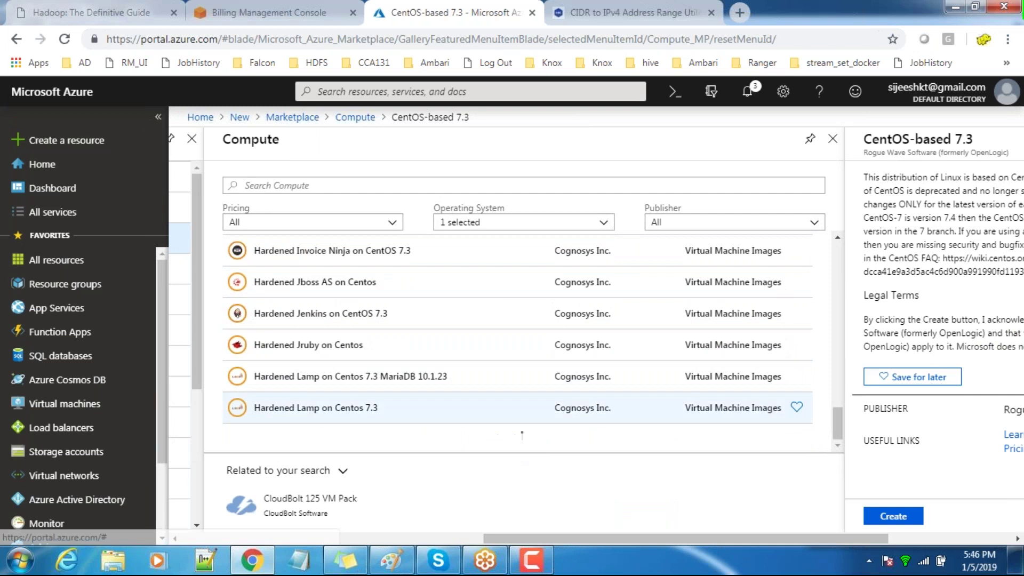
scroll(470, 363, "up", 10)
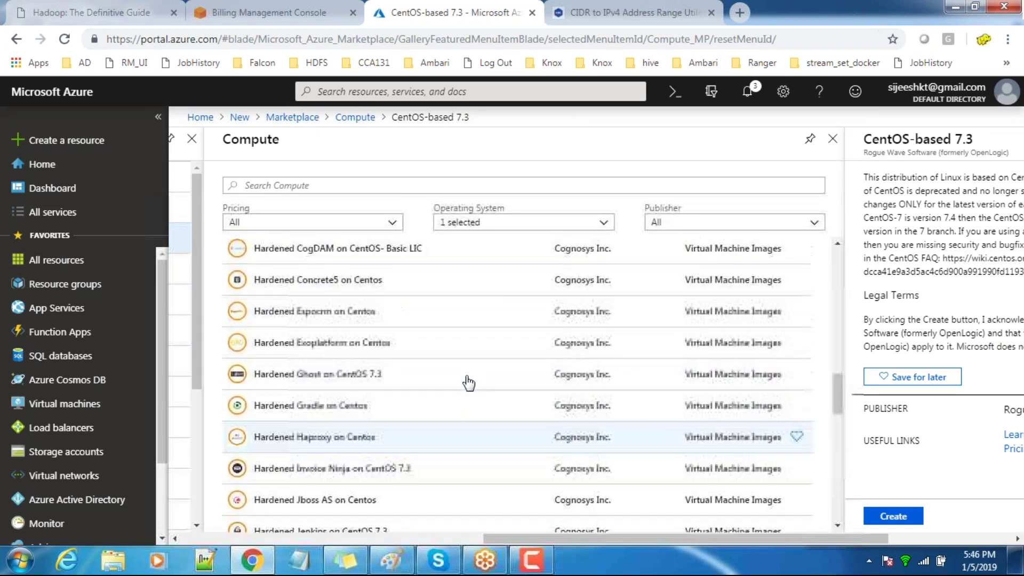
scroll(468, 383, "up", 5)
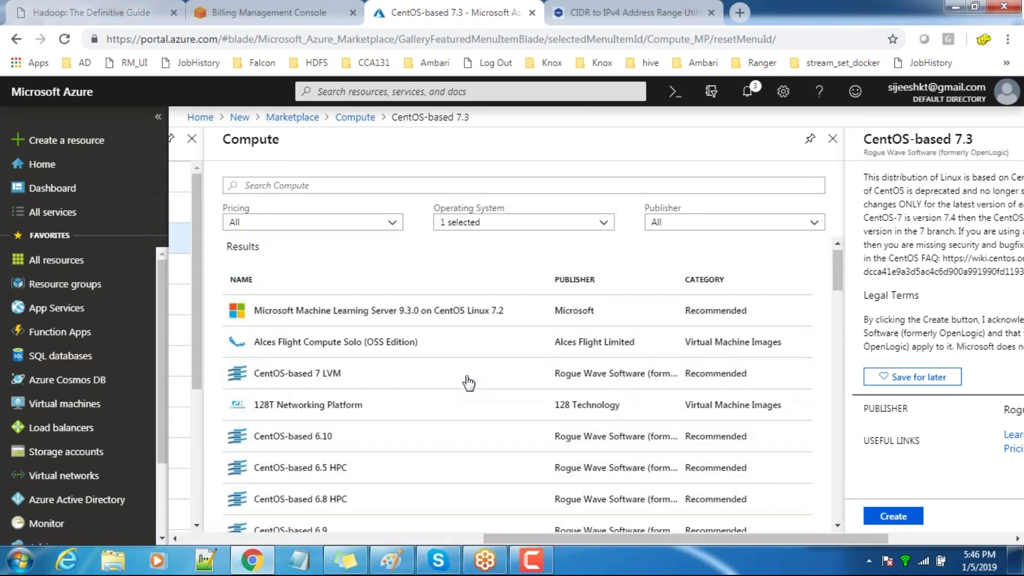
Step: Examine the CentOS-based versions and the third-party CentOS images in the Compute results, comparing names and publishers
scroll(469, 383, "down", 3)
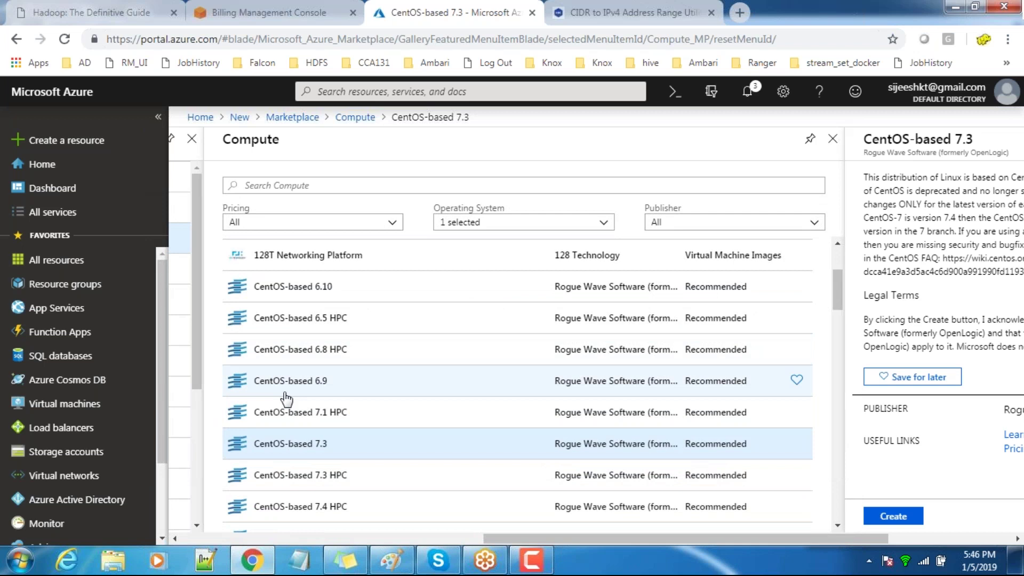
scroll(286, 409, "down", 5)
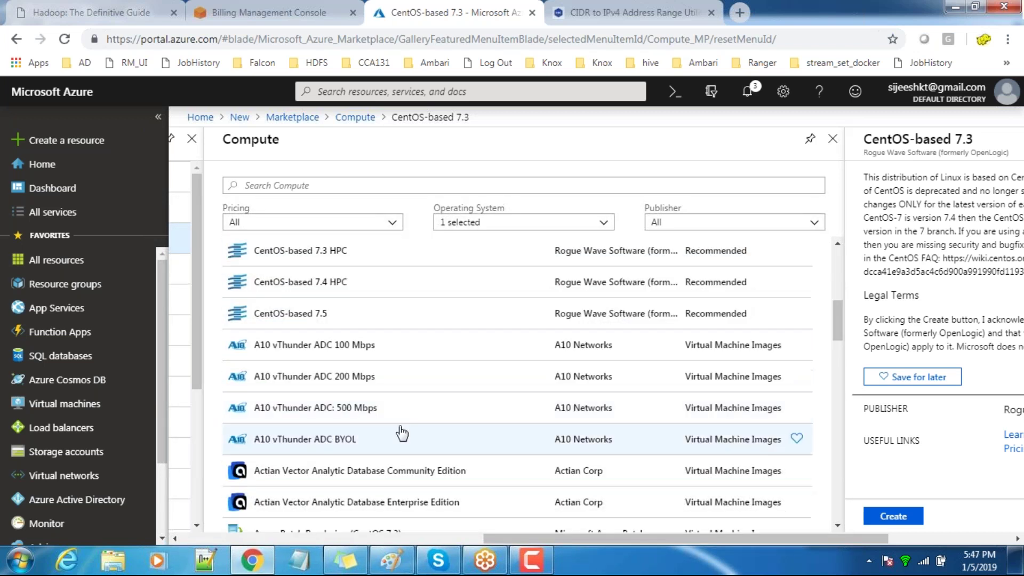
scroll(405, 438, "down", 2)
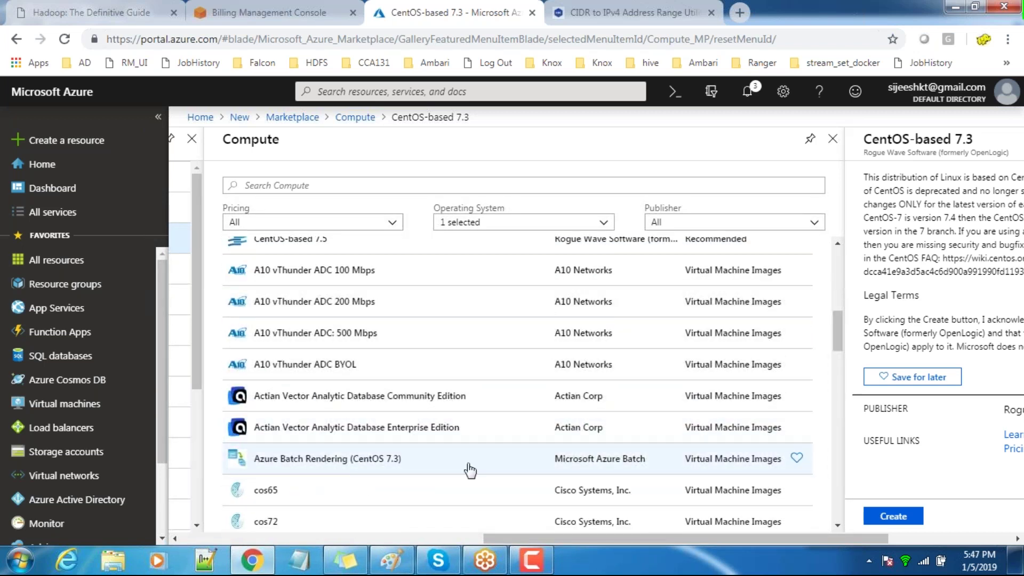
scroll(469, 471, "down", 2)
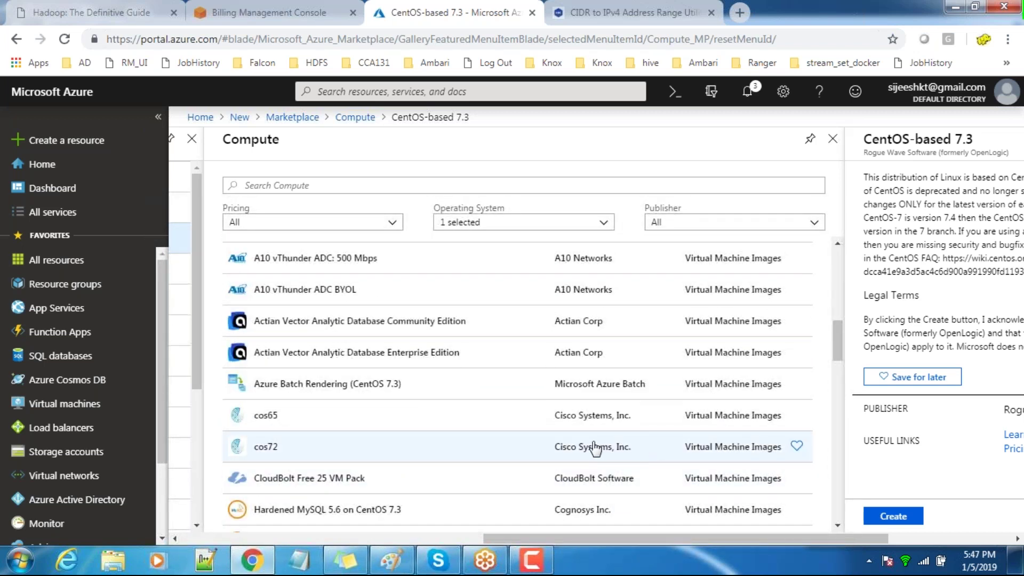
scroll(587, 440, "up", 10)
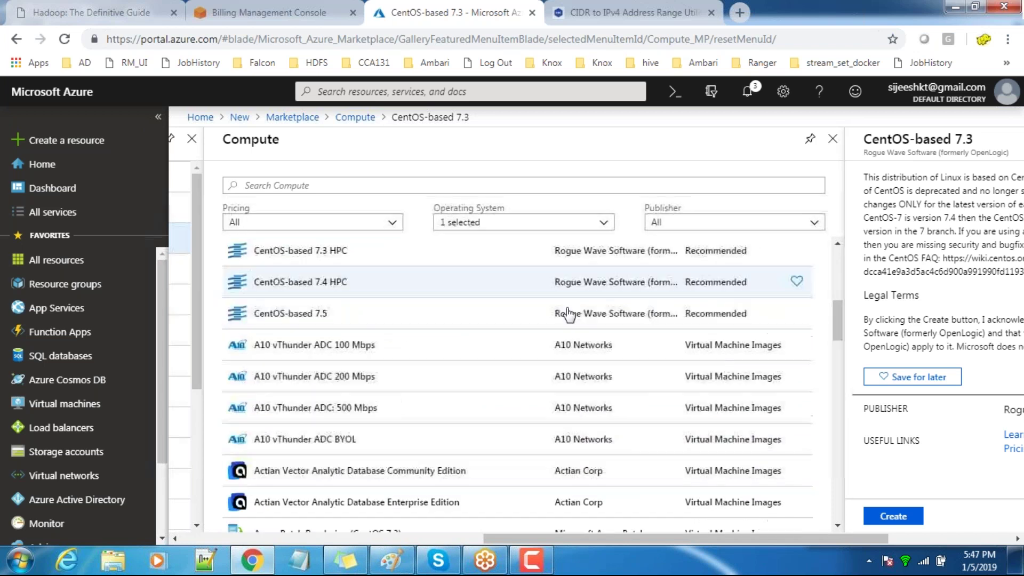
scroll(603, 413, "down", 3)
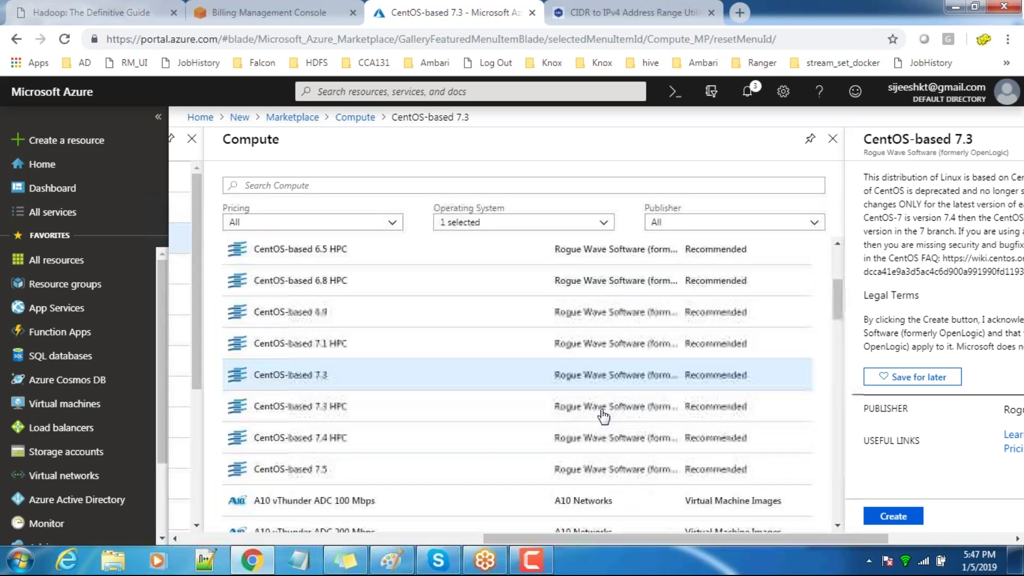
scroll(601, 418, "up", 3)
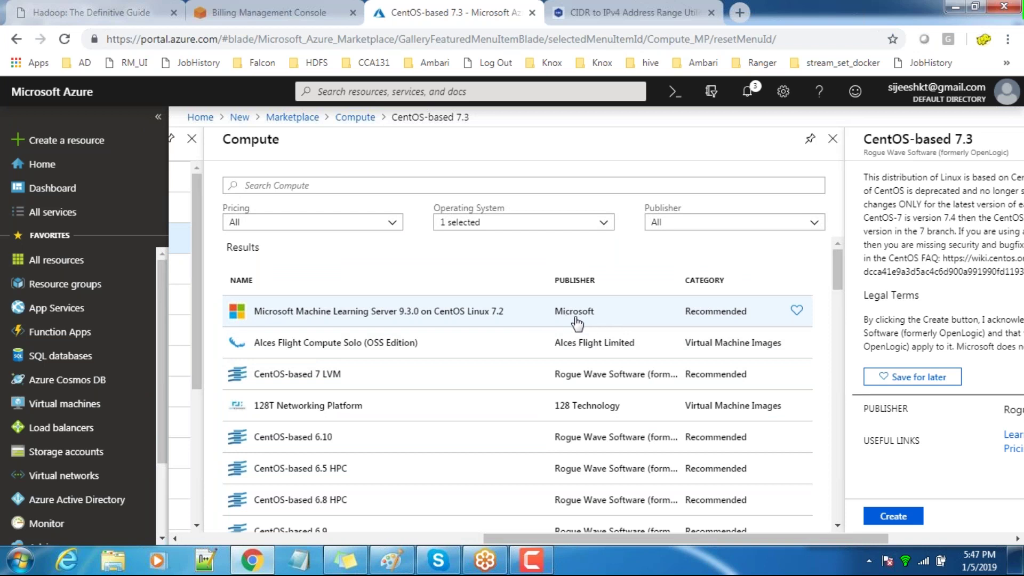
scroll(577, 408, "down", 5)
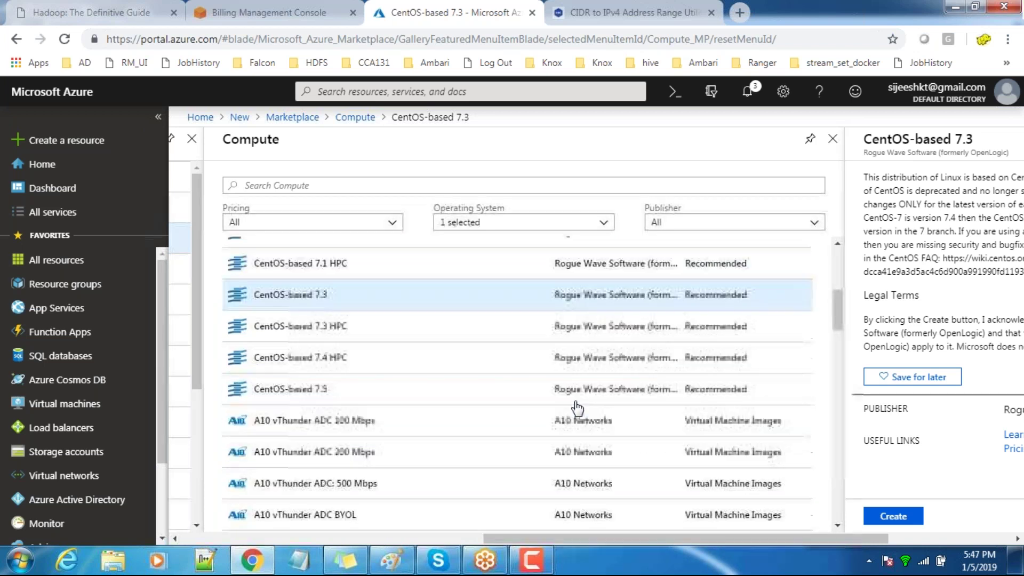
scroll(577, 409, "down", 10)
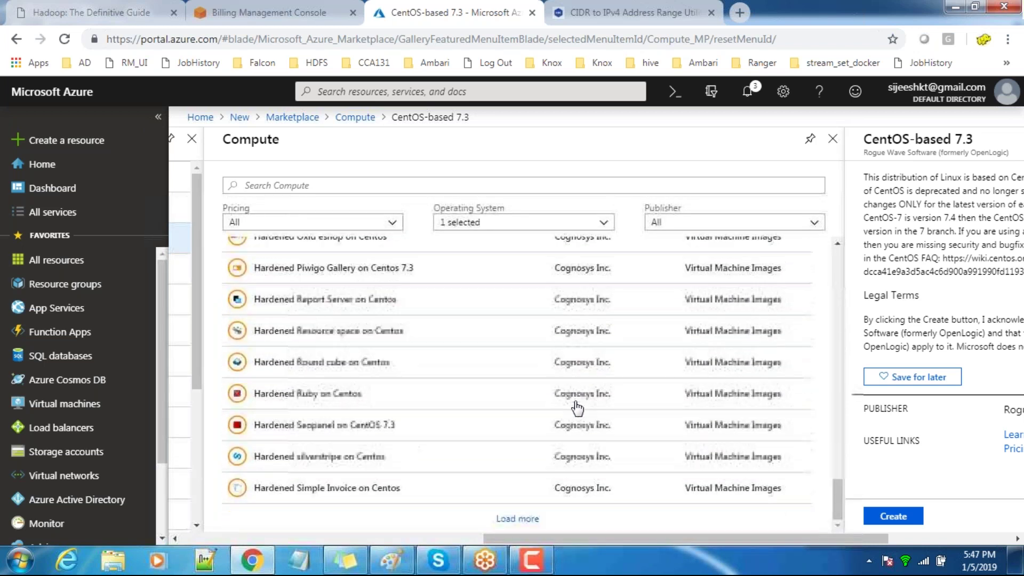
Step: Load and check another batch of Cent OS results, and start creating a virtual machine from the CentOS-based 7.3 image
left_click_drag(850, 542, 981, 543)
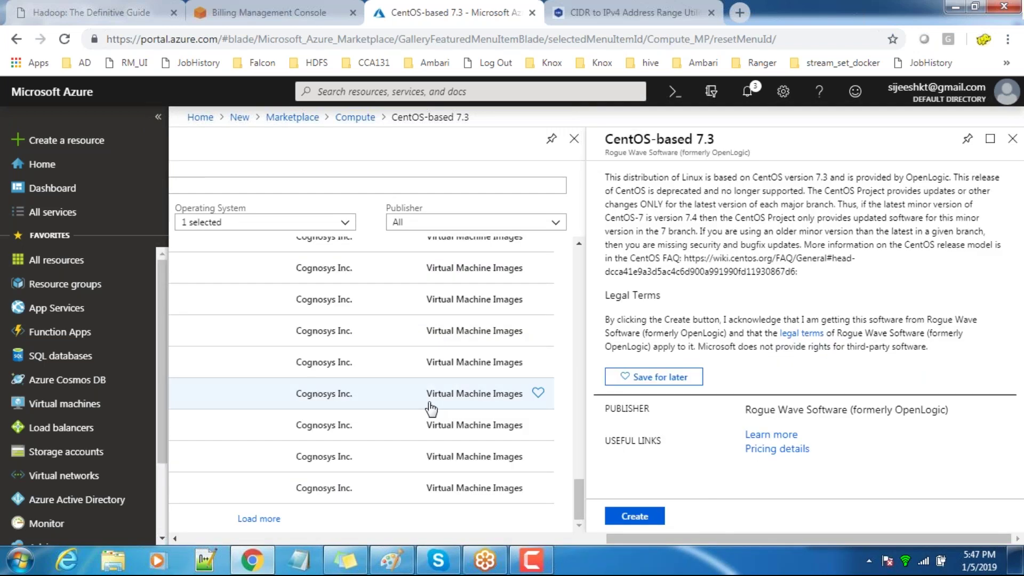
left_click(265, 520)
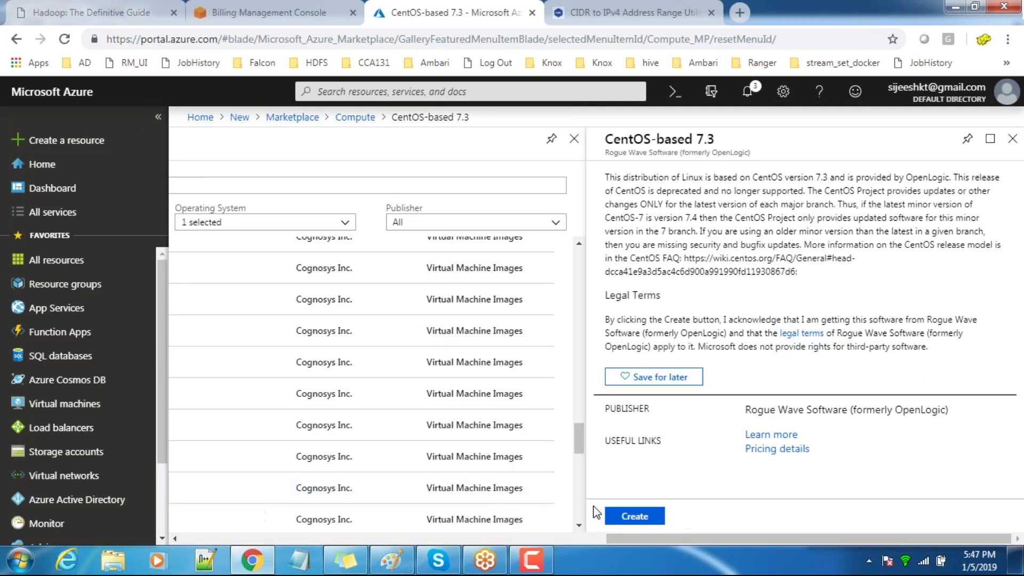
left_click_drag(631, 533, 457, 442)
scroll(458, 443, "down", 6)
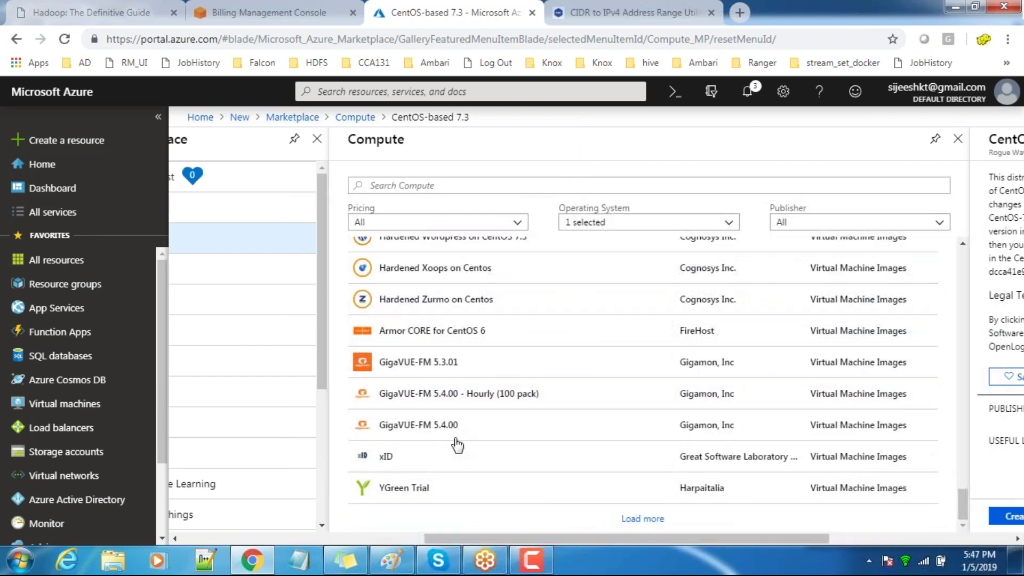
left_click_drag(648, 539, 829, 368)
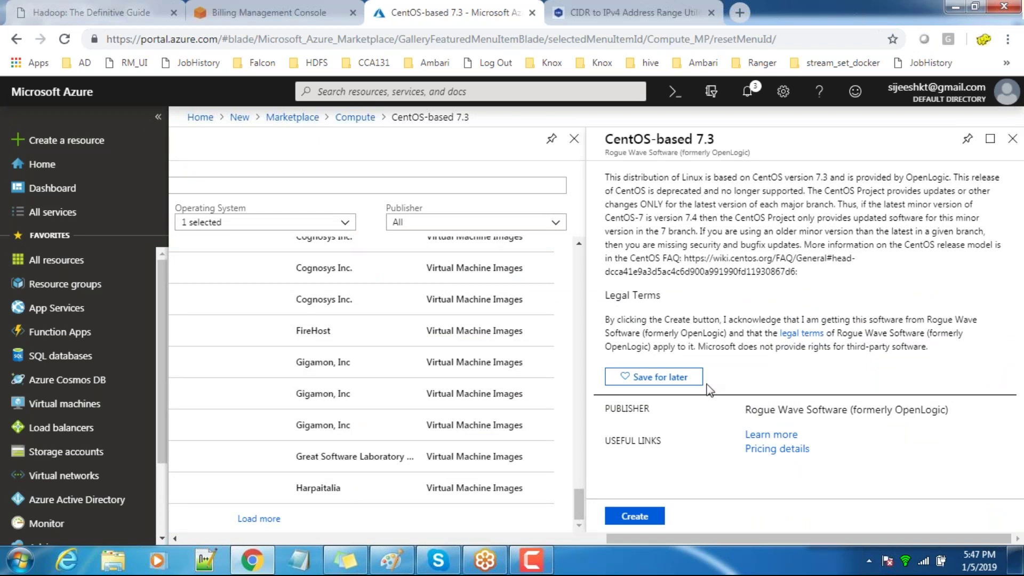
left_click(651, 518)
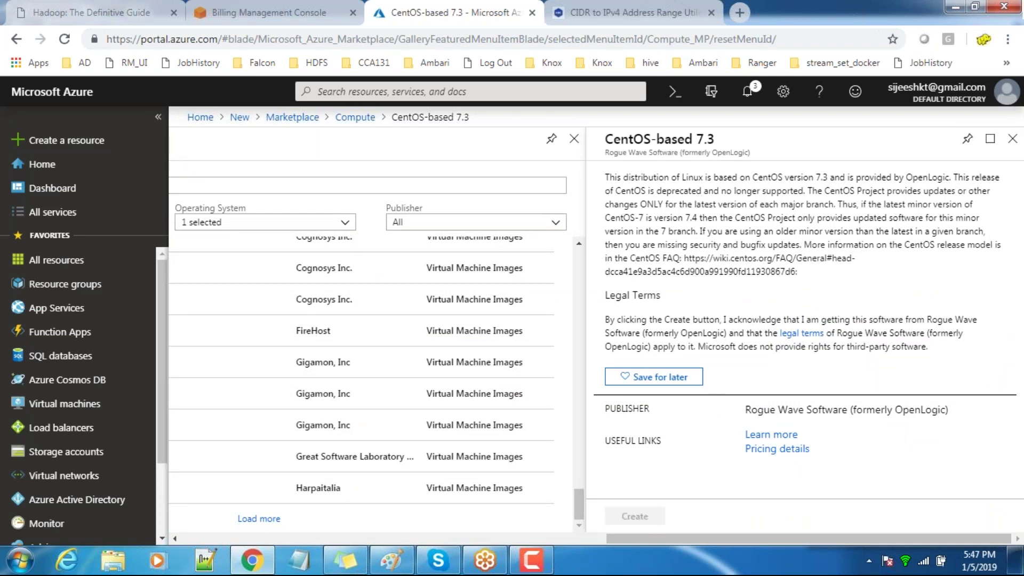
Step: Show the desktop and close the Google Chrome window
key("super+d")
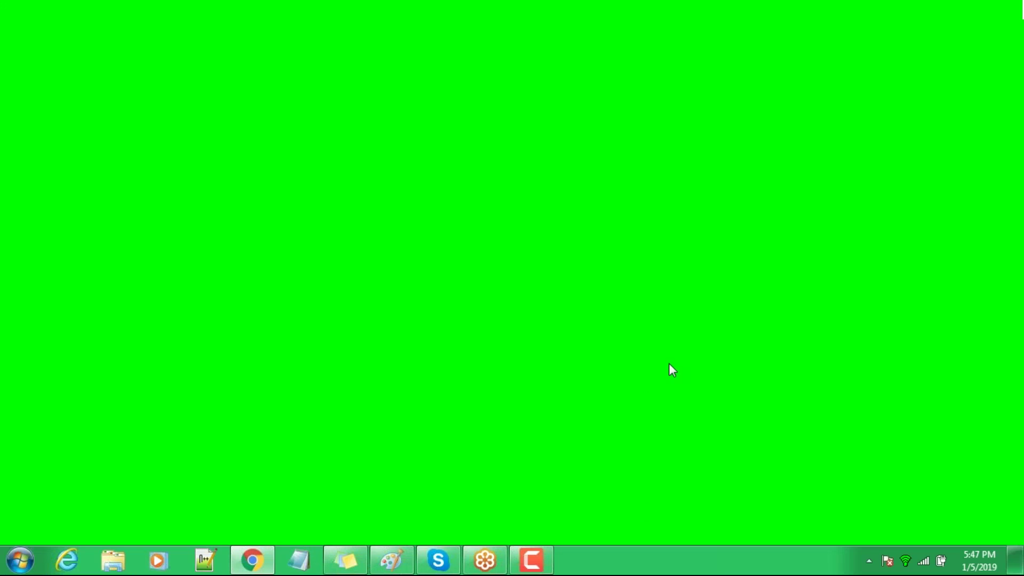
left_click(255, 564)
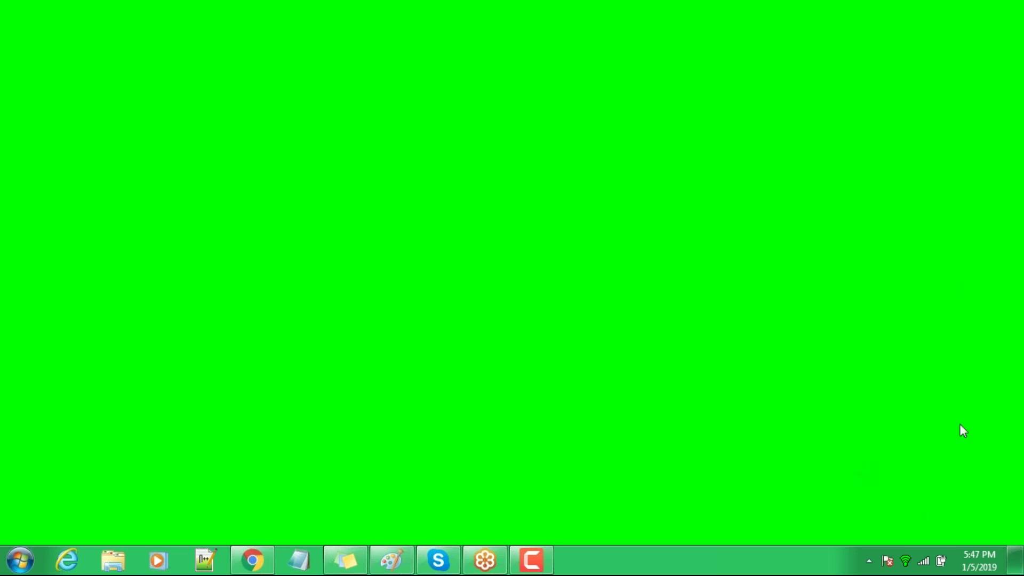
right_click(253, 561)
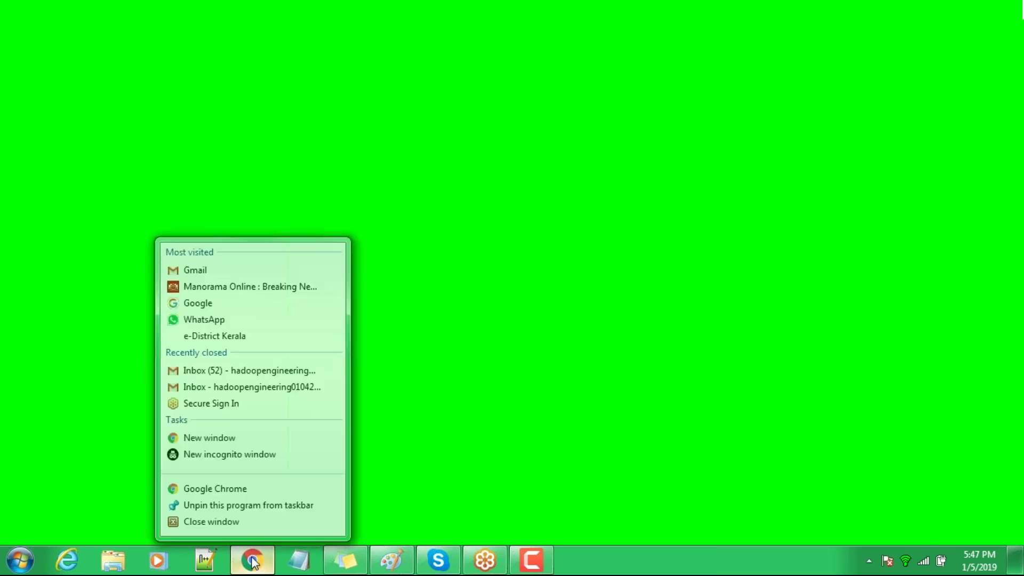
left_click(258, 519)
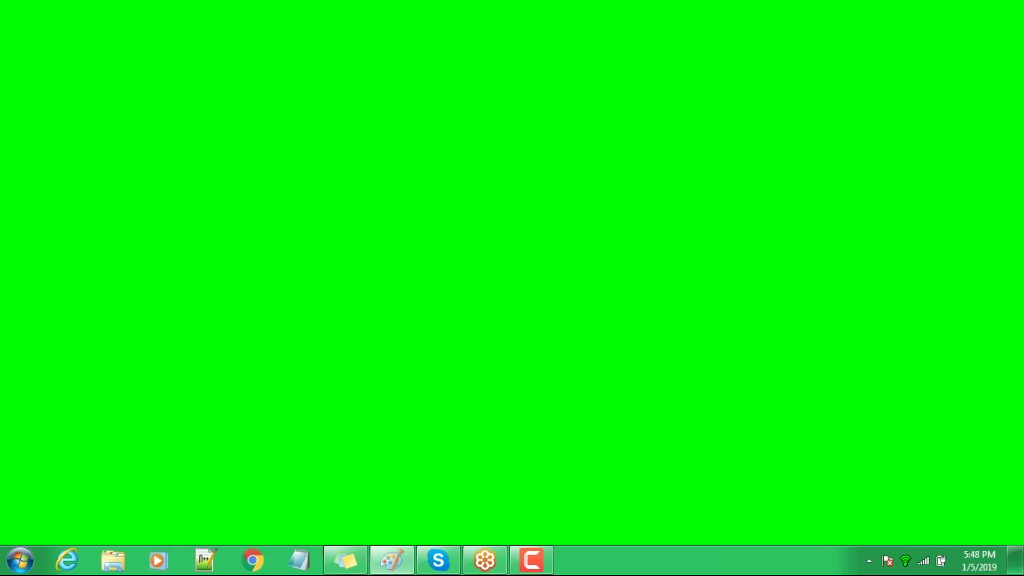
Step: Start Task Manager to view the running applications, and launch Google Chrome again
right_click(622, 566)
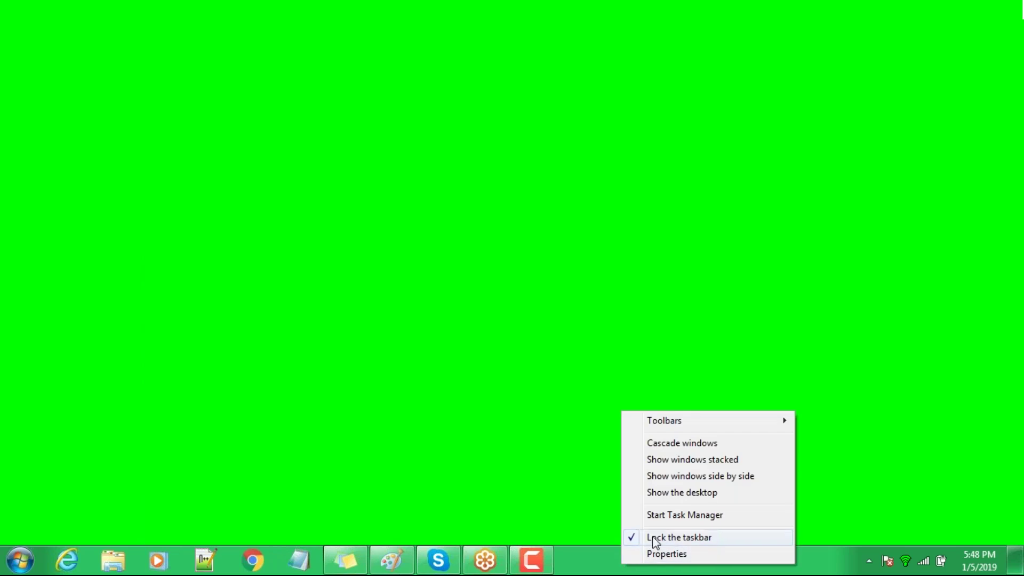
left_click(661, 518)
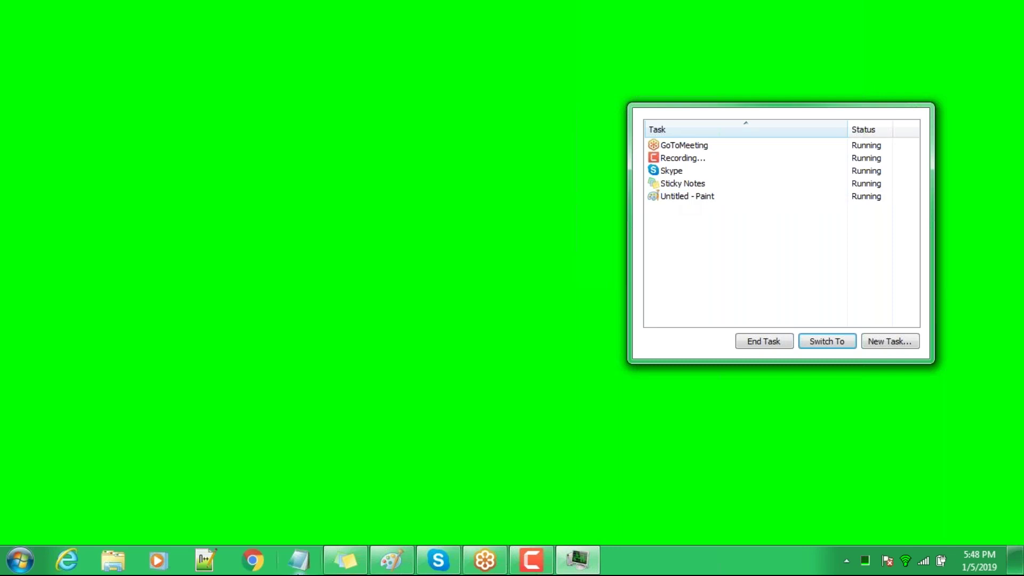
left_click(252, 560)
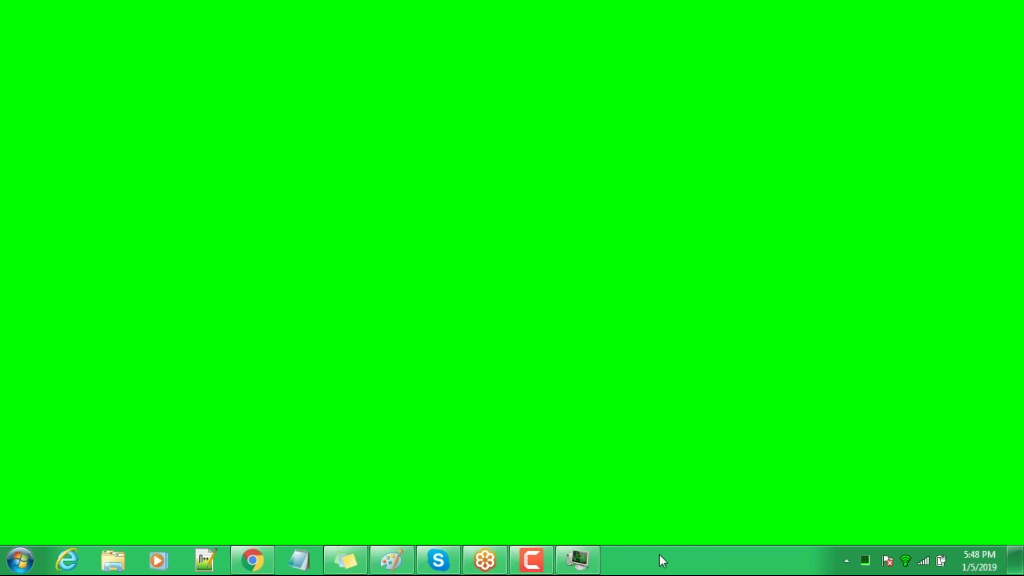
Step: Cycle through the open windows back to Task Manager and end the New Tab - Google Chrome task
key("alt+Tab")
key("alt+Tab")
key("alt+Tab")
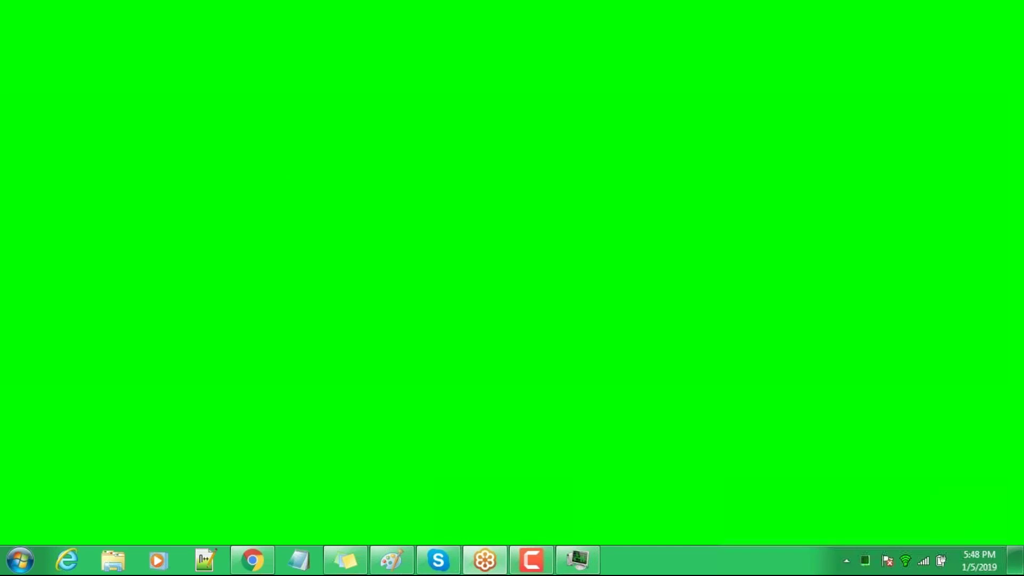
key("alt+Tab")
key("alt+Tab")
key("alt+Tab")
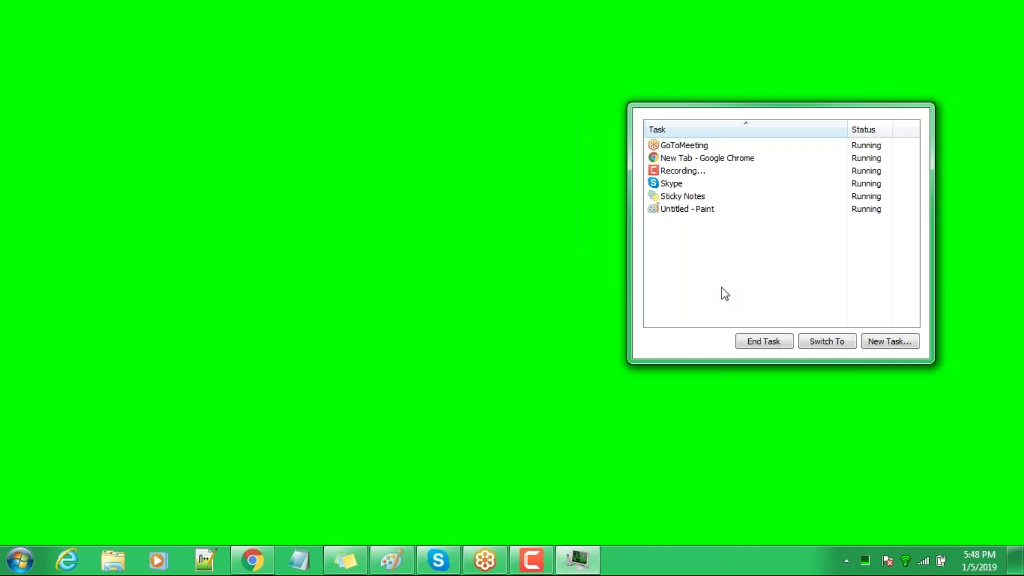
left_click(694, 159)
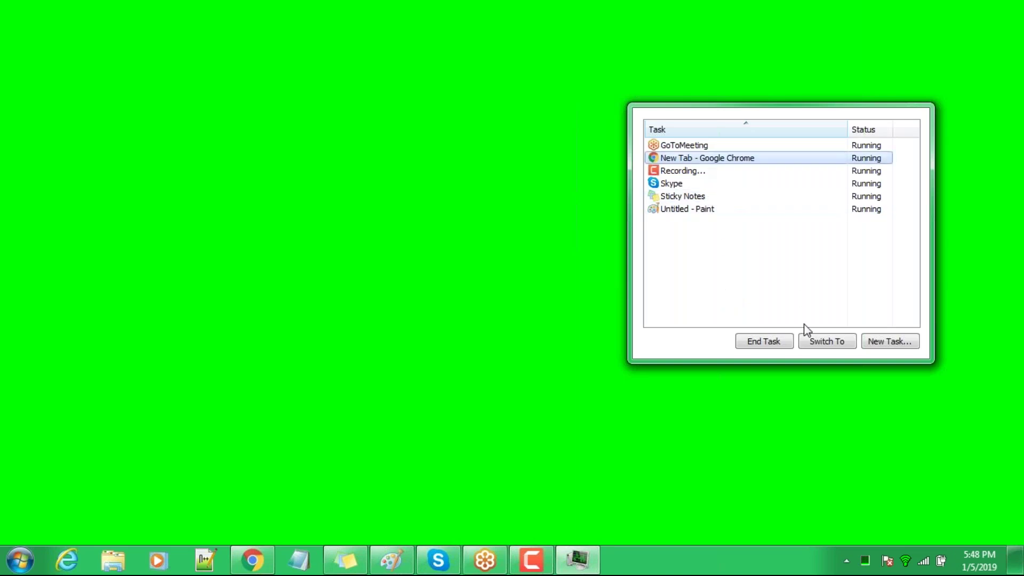
left_click(771, 344)
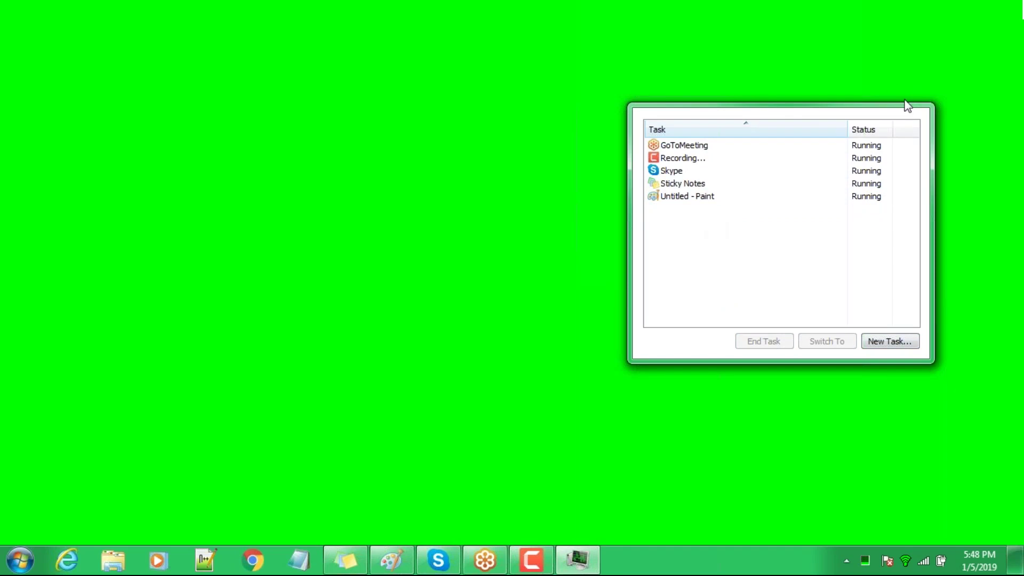
Step: Return to Task Manager and force the Untitled - Paint task to end immediately, discarding its unsaved data
key("alt+F4")
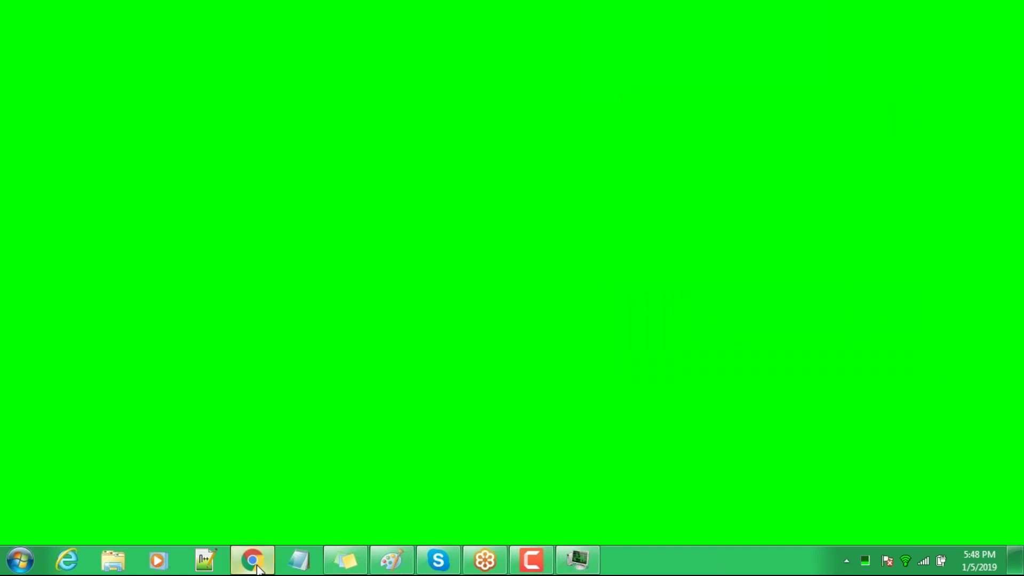
left_click(579, 558)
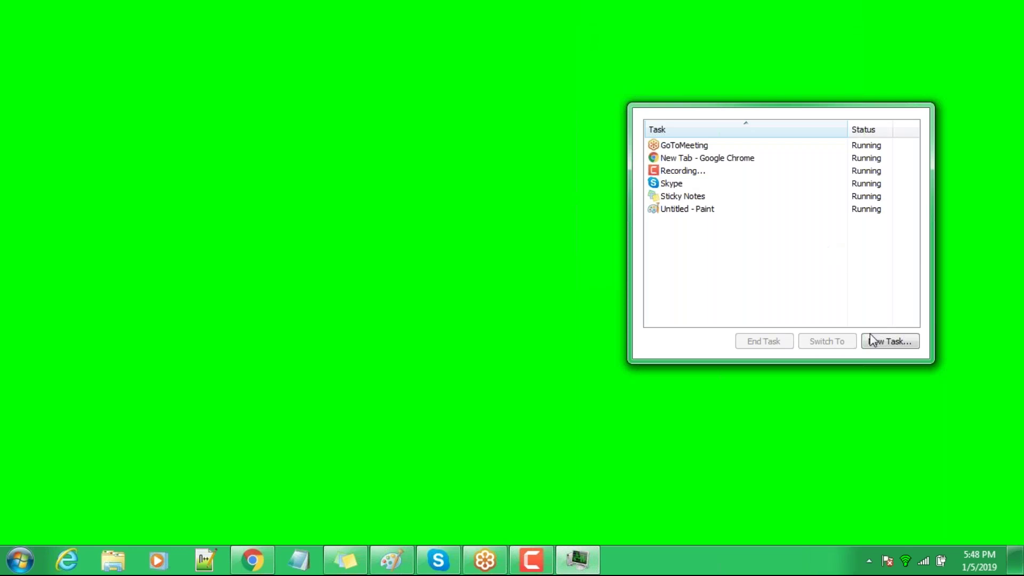
left_click(687, 213)
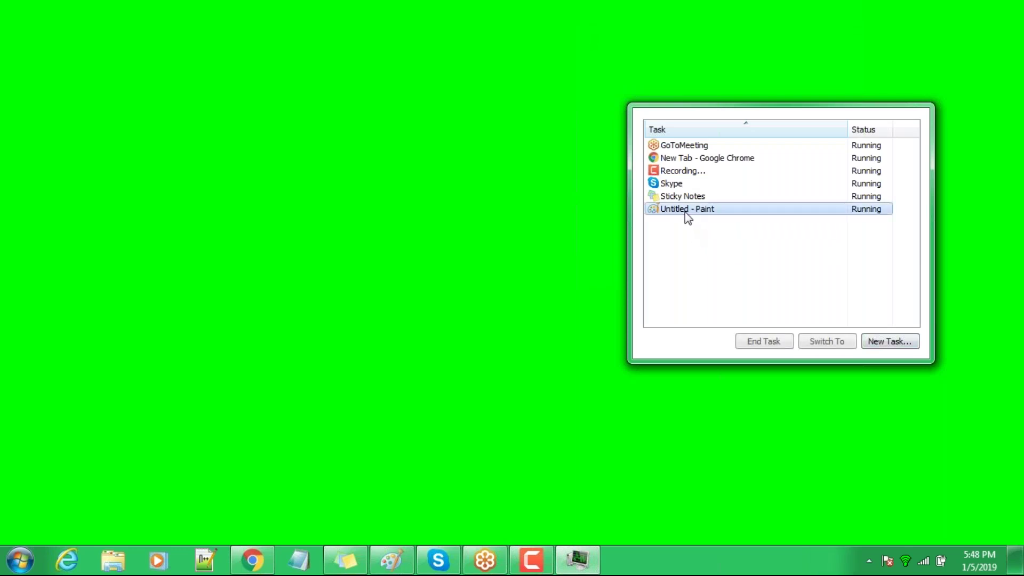
left_click(783, 345)
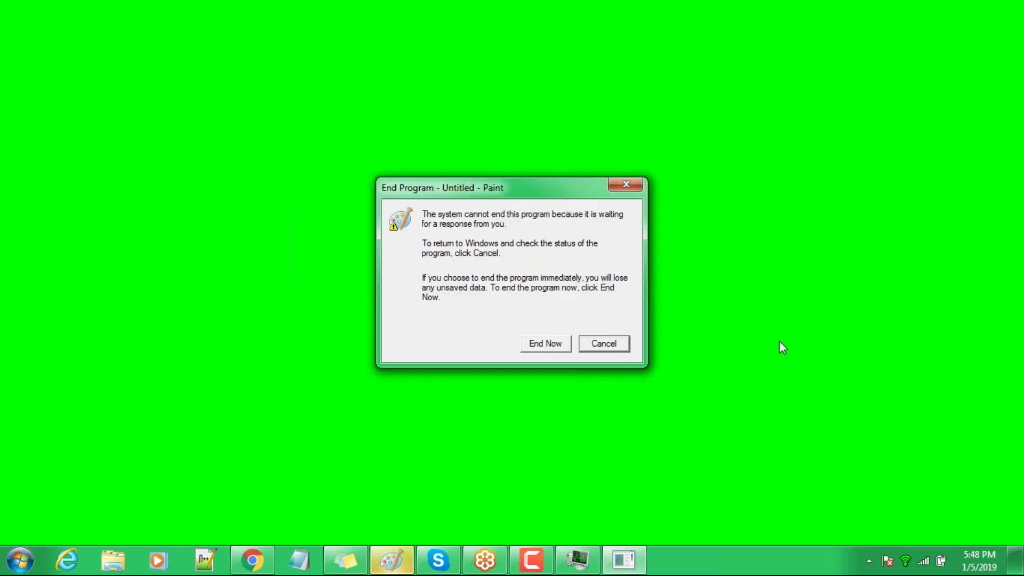
left_click(551, 345)
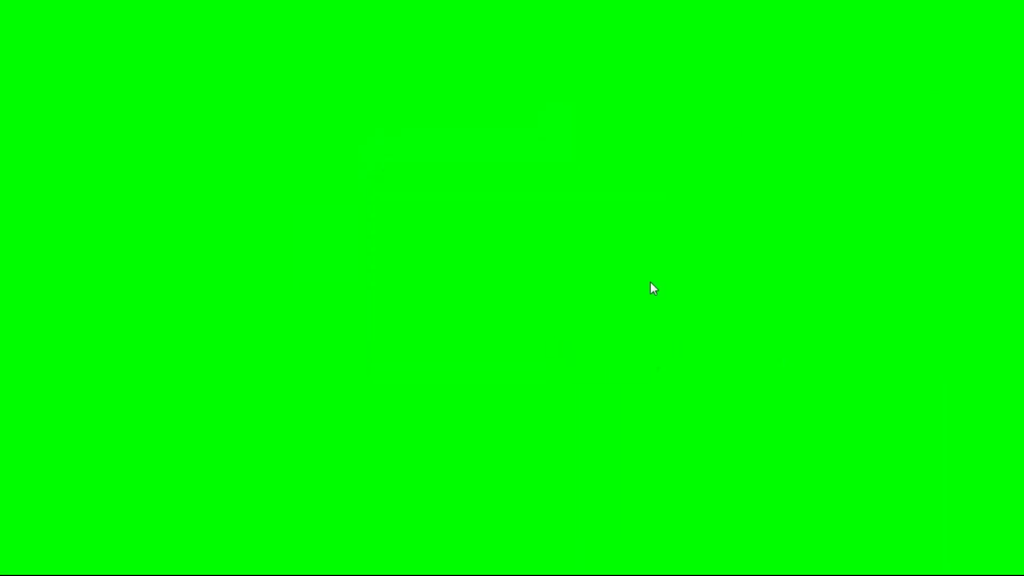